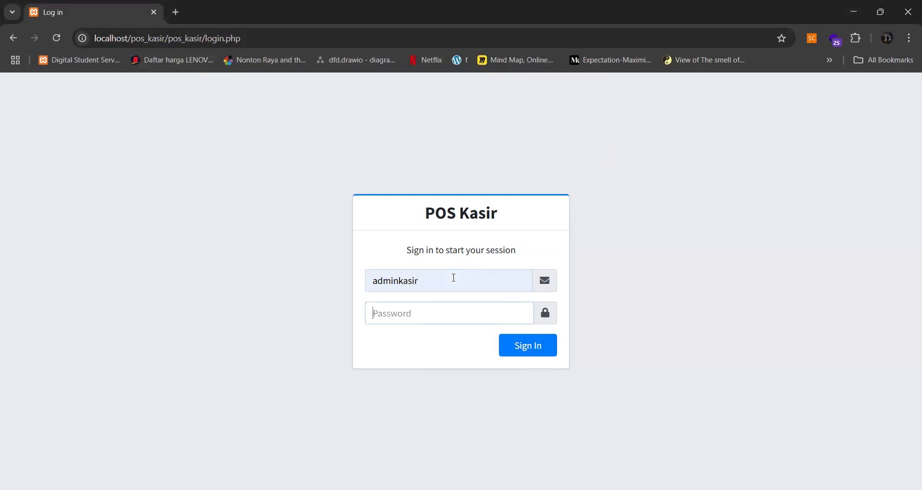
- Sign in as administrator with the account password and dismiss the password breach warning
type("a")
key("Return")
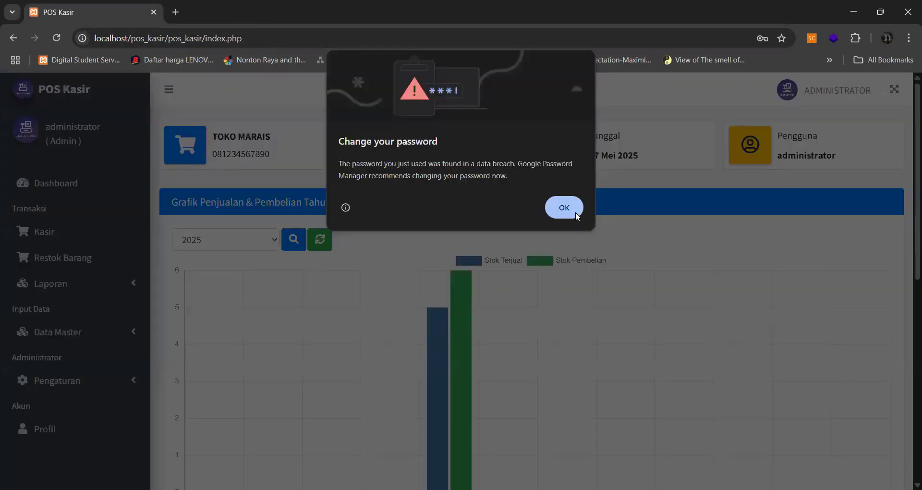
left_click(576, 212)
- Go to the administrator's Profil page and expand the Pengaturan menu
scroll(295, 233, "down", 9)
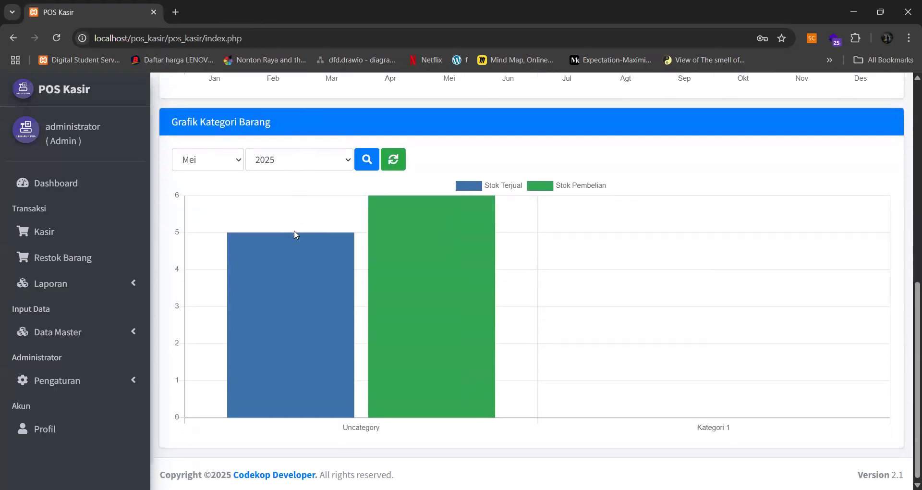
scroll(295, 234, "up", 9)
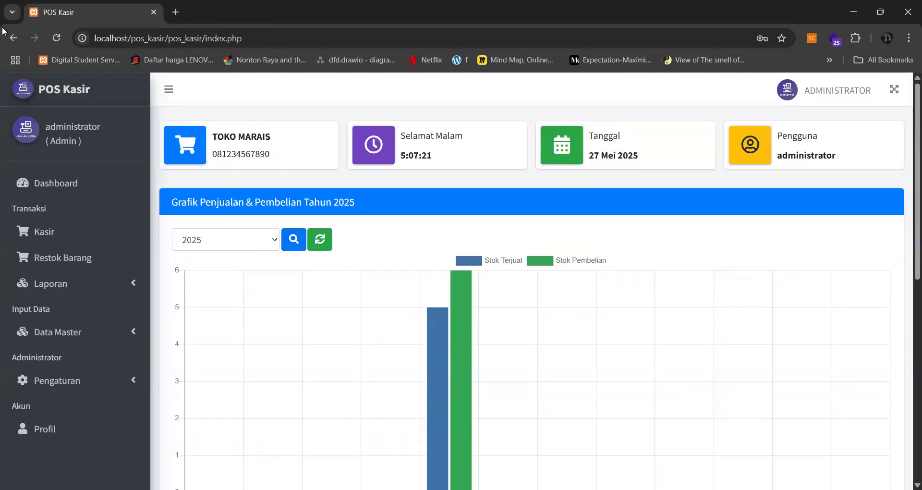
left_click(67, 236)
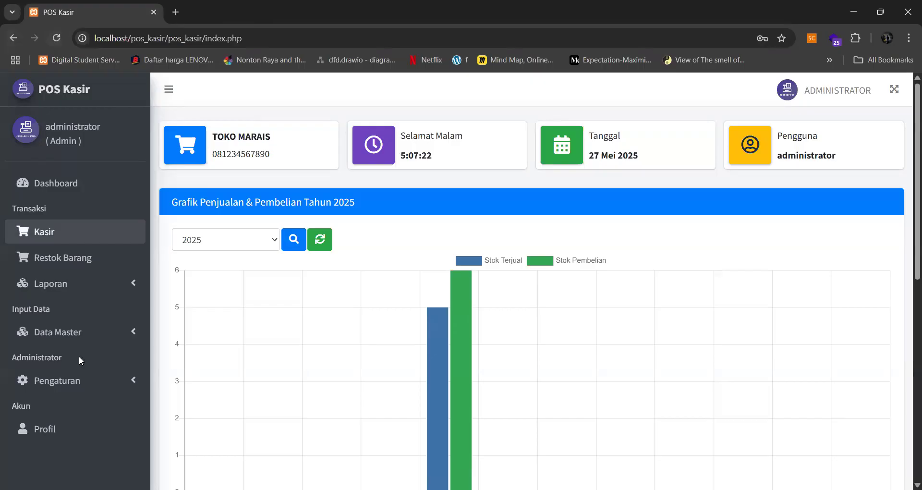
left_click(67, 434)
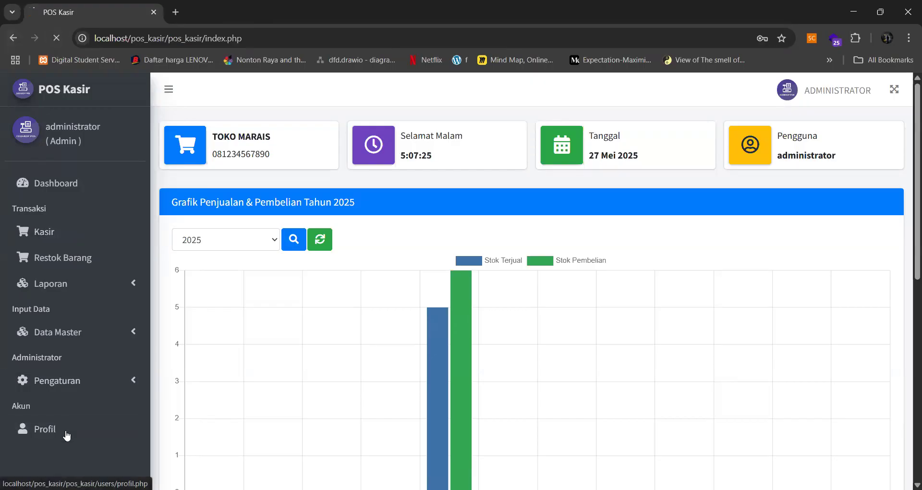
scroll(81, 411, "down", 2)
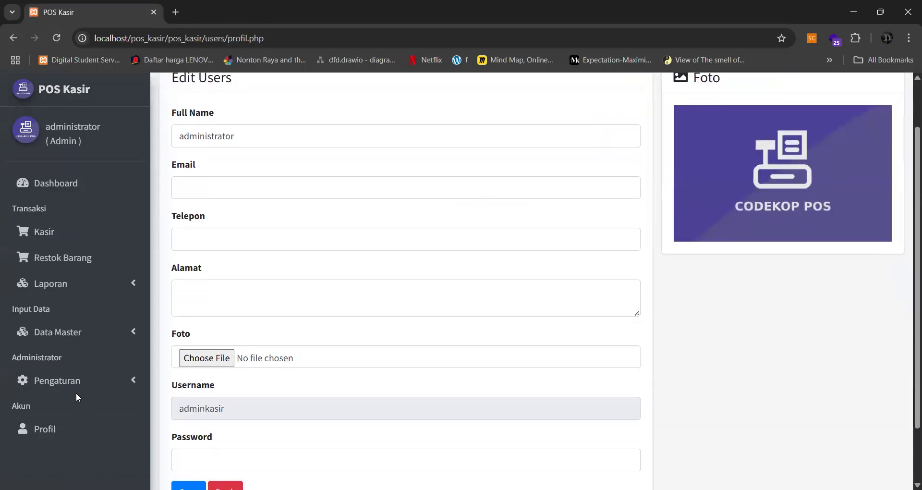
scroll(195, 374, "down", 2)
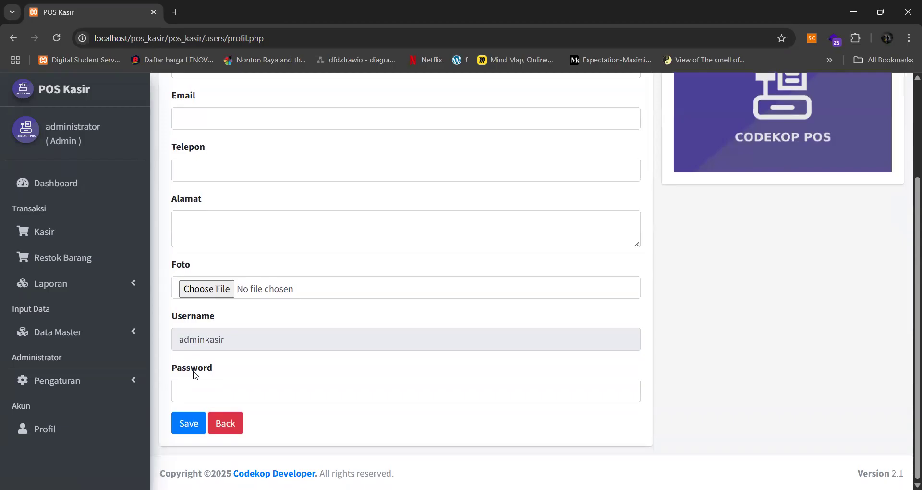
left_click(77, 387)
scroll(75, 387, "down", 1)
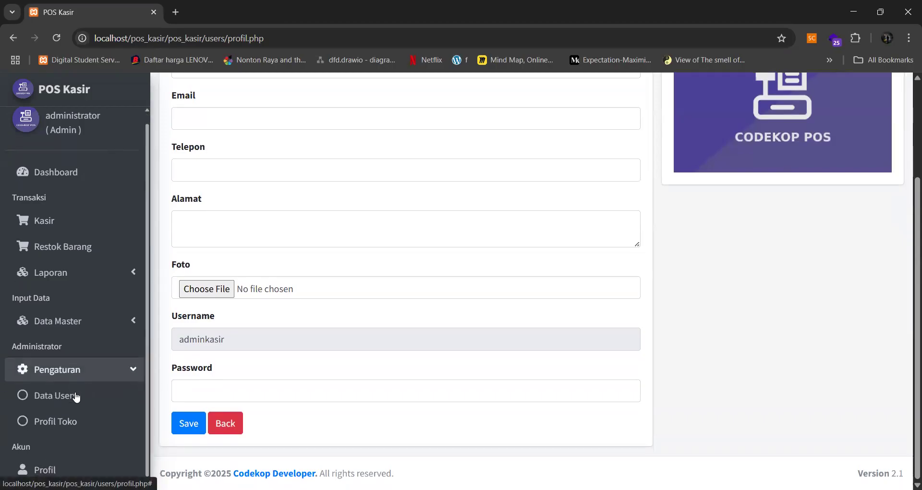
- In Profil Toko, rename the shop to TOKO BERAS and enter a new shop address
left_click(68, 421)
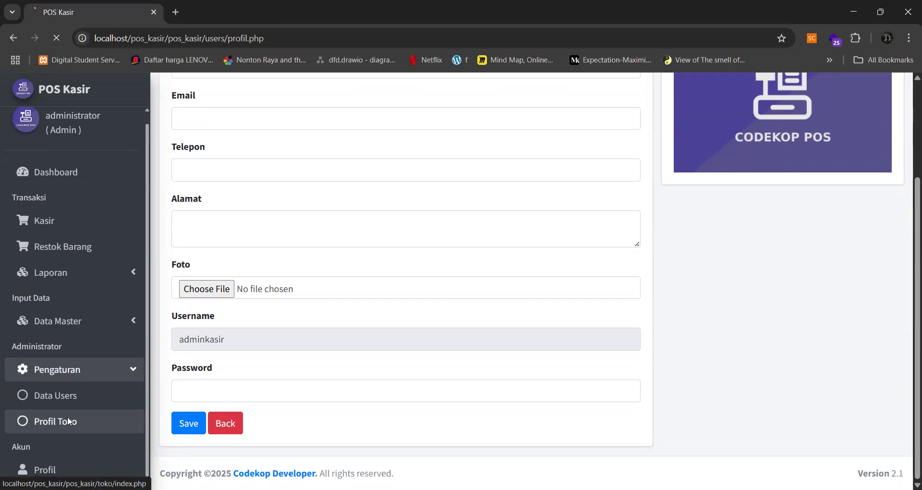
left_click_drag(236, 196, 206, 194)
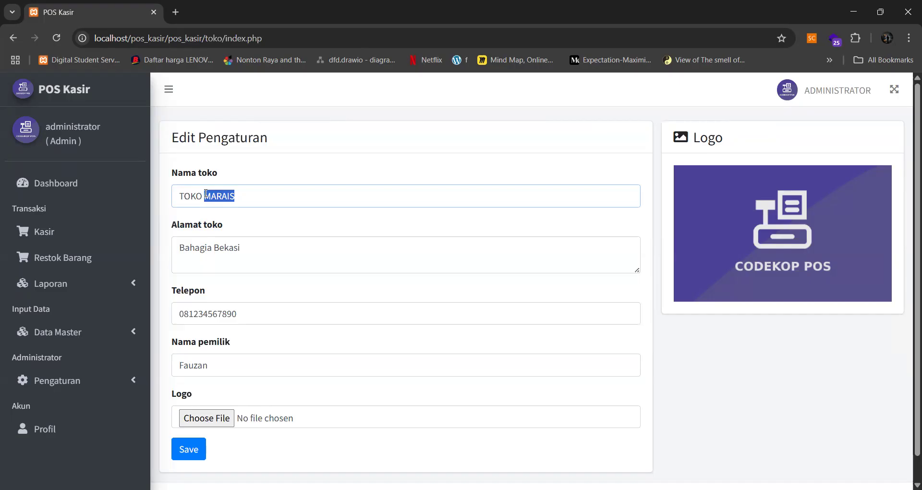
type("BERAS")
left_click_drag(255, 247, 174, 247)
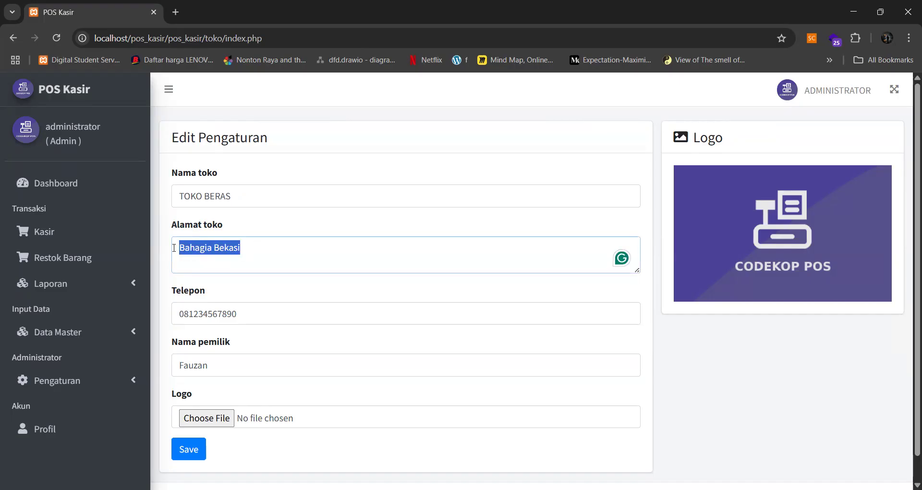
type("Jl. ABCDE")
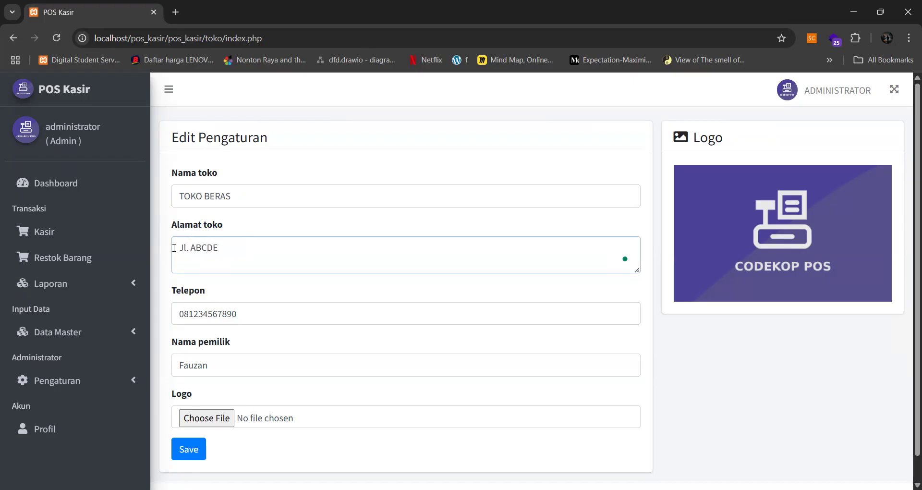
- Replace the shop's phone number and the owner's name with new values
scroll(174, 248, "down", 1)
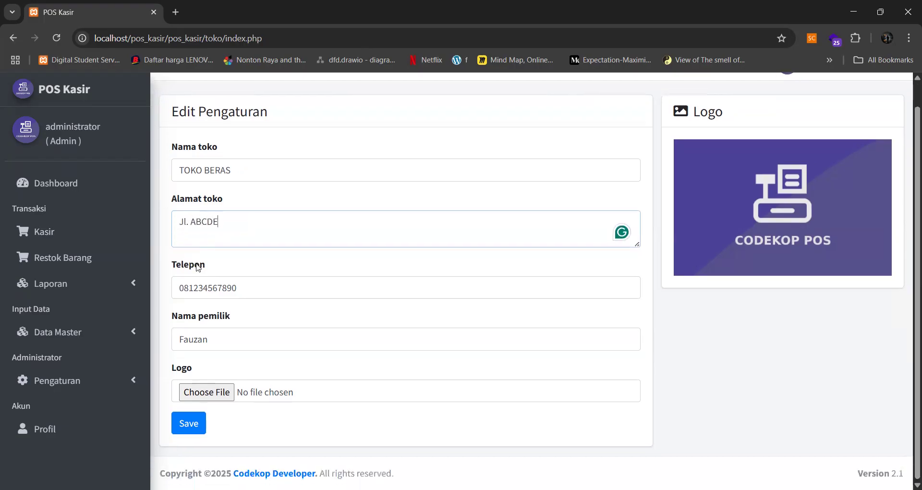
left_click_drag(249, 286, 179, 287)
type("09898989")
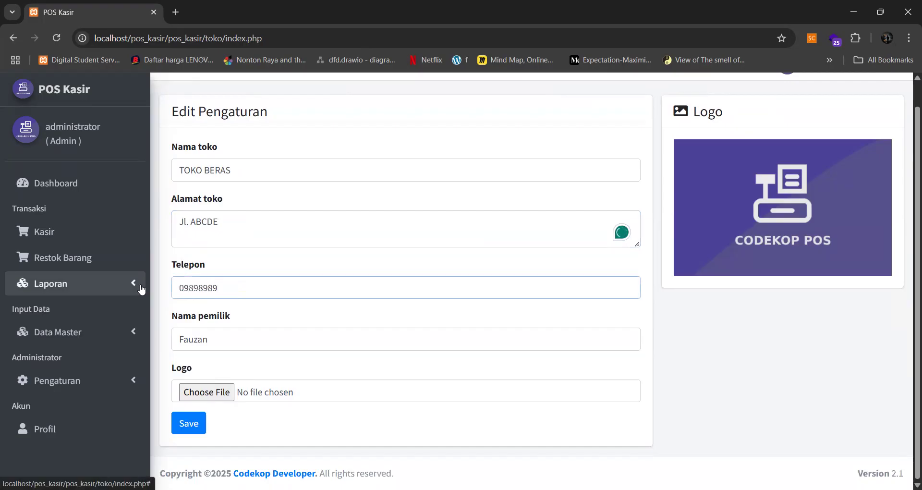
type("0")
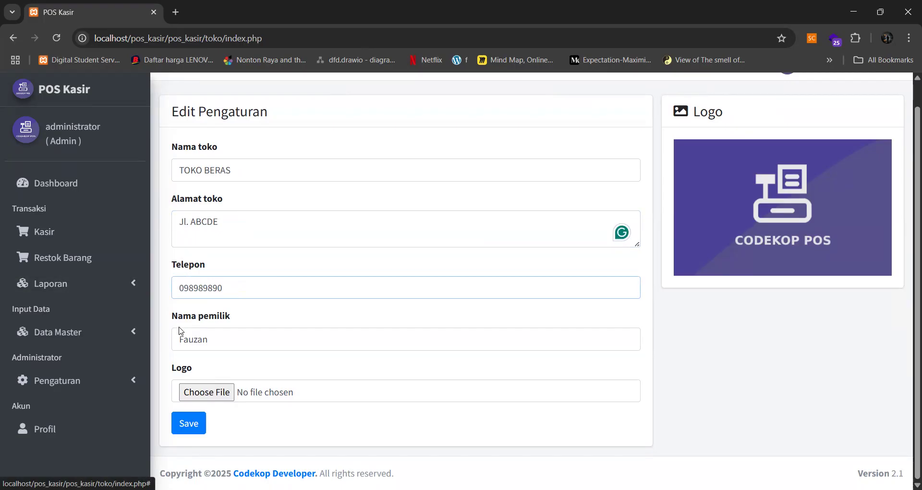
left_click_drag(220, 337, 168, 352)
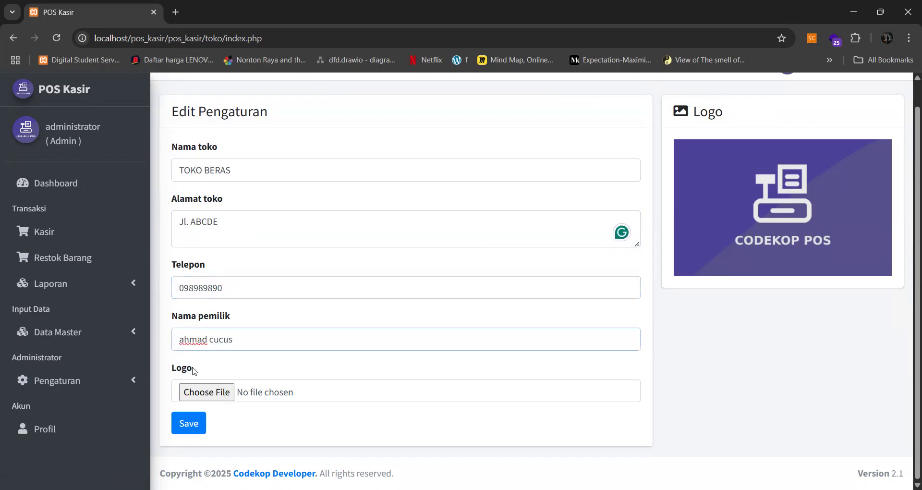
- Set the first QR-code image as the shop logo and save the shop profile
left_click(213, 401)
scroll(301, 170, "down", 5)
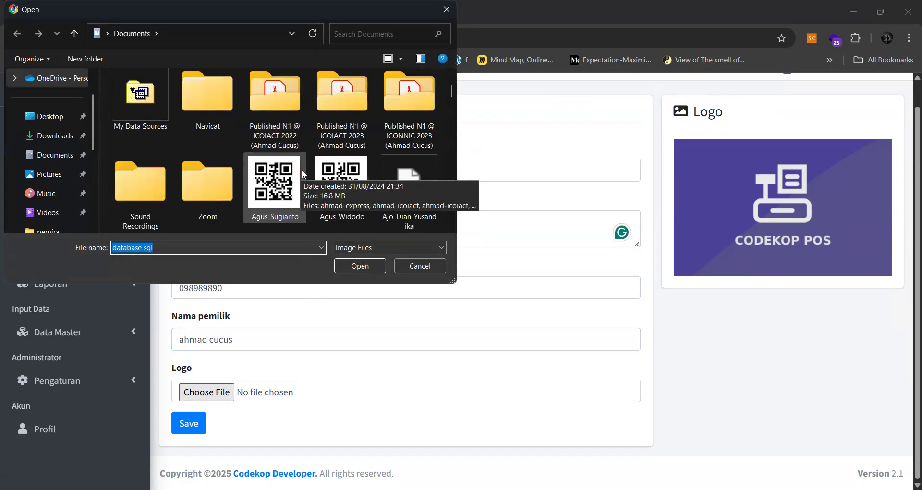
scroll(301, 169, "up", 5)
scroll(302, 171, "down", 6)
scroll(304, 172, "down", 15)
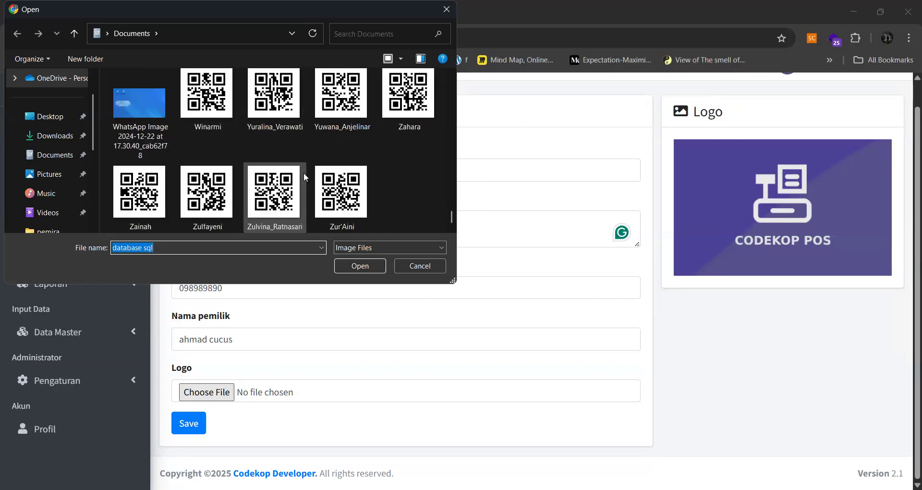
scroll(304, 176, "up", 8)
scroll(304, 171, "up", 8)
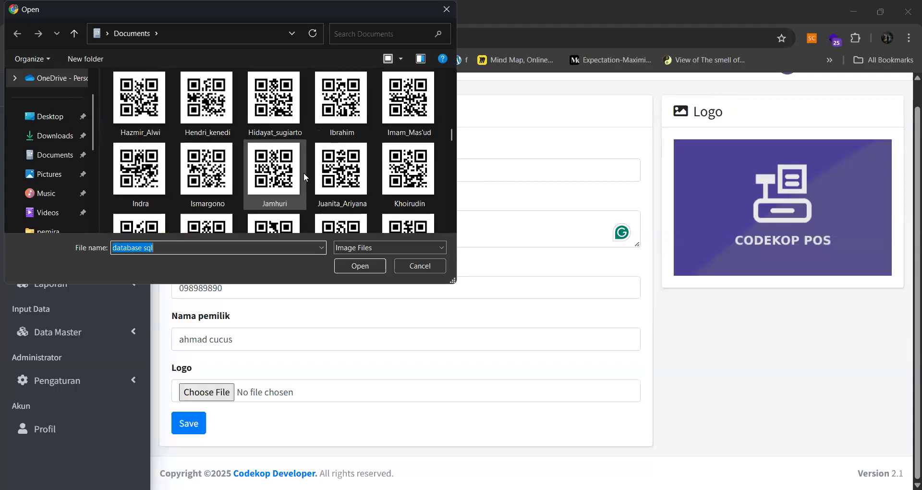
scroll(283, 149, "down", 3)
scroll(278, 142, "up", 3)
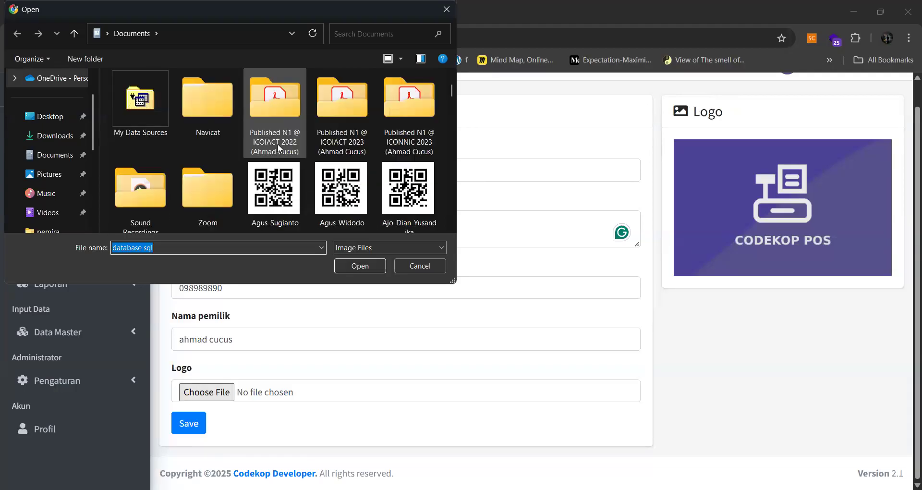
double_click(274, 184)
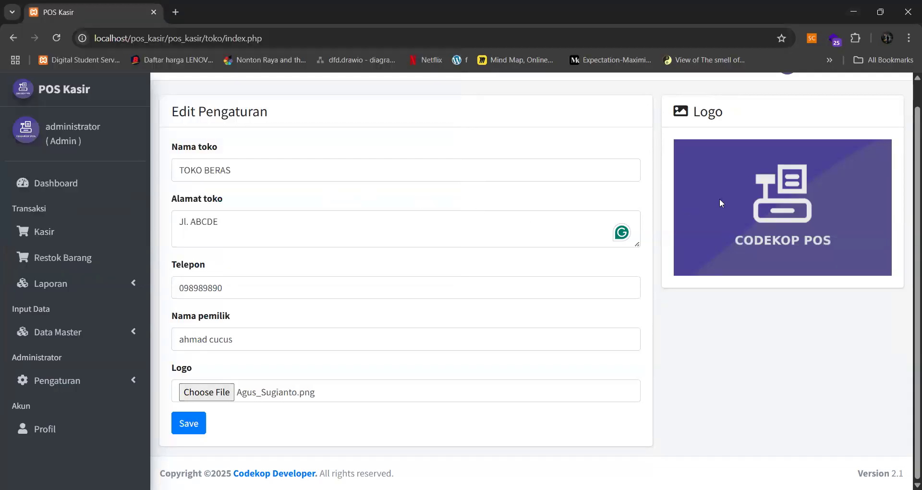
left_click(192, 427)
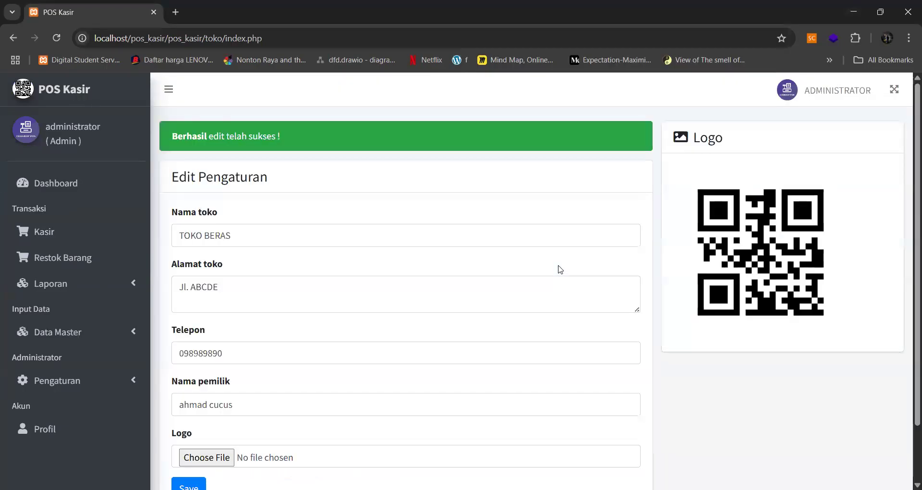
- Go from the Dashboard through Pengaturan to Data Users and open the Tambah Users form
left_click(76, 191)
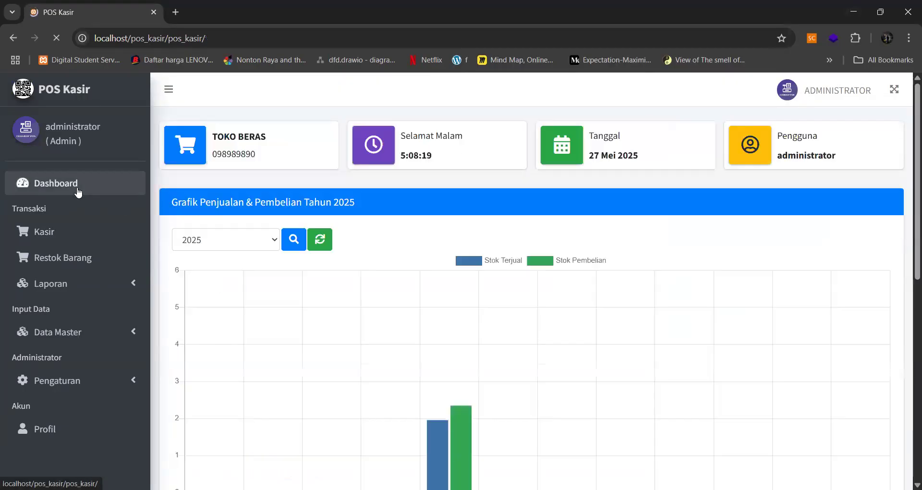
left_click(78, 382)
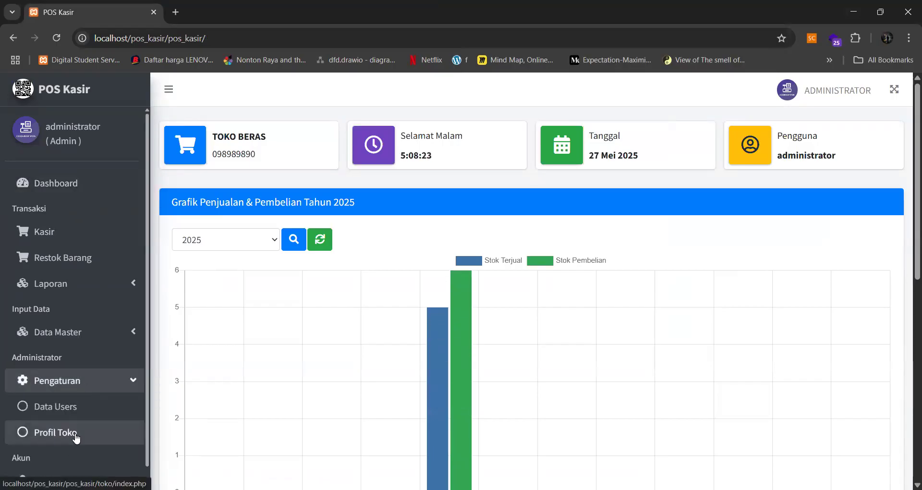
left_click(77, 407)
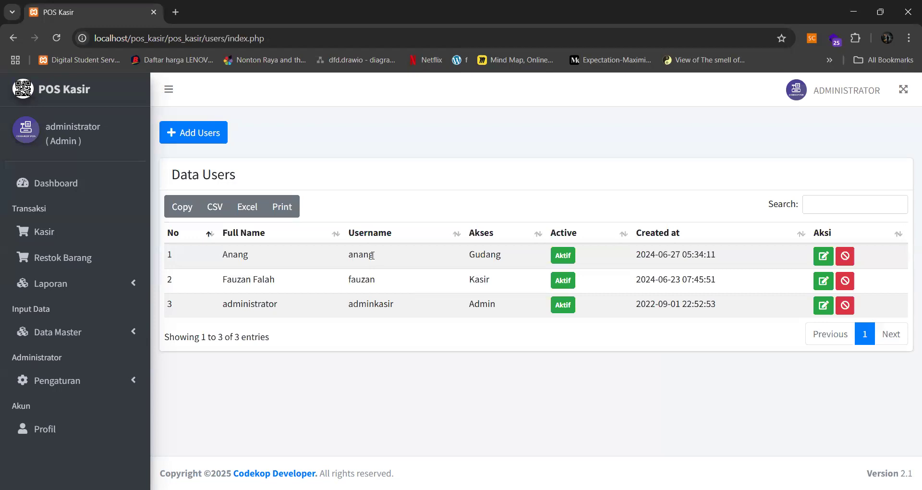
left_click(194, 131)
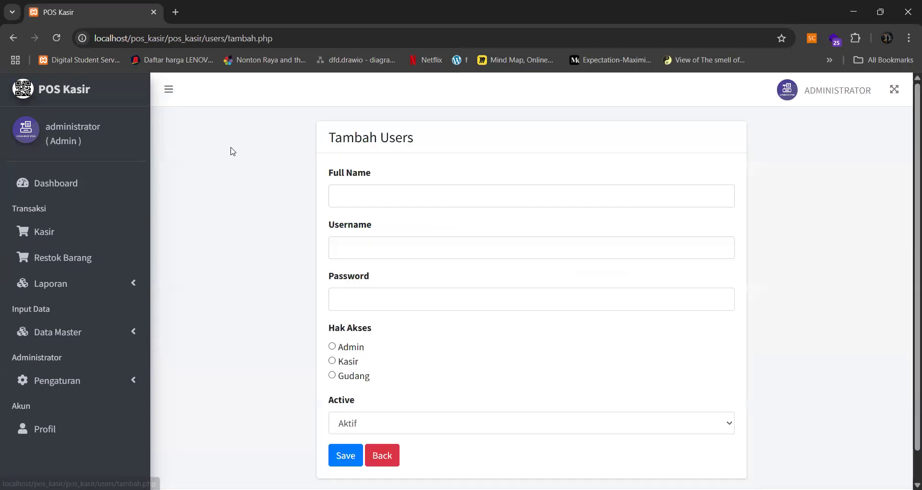
- Enter 'kasir' as the new user's full name and username
left_click(376, 189)
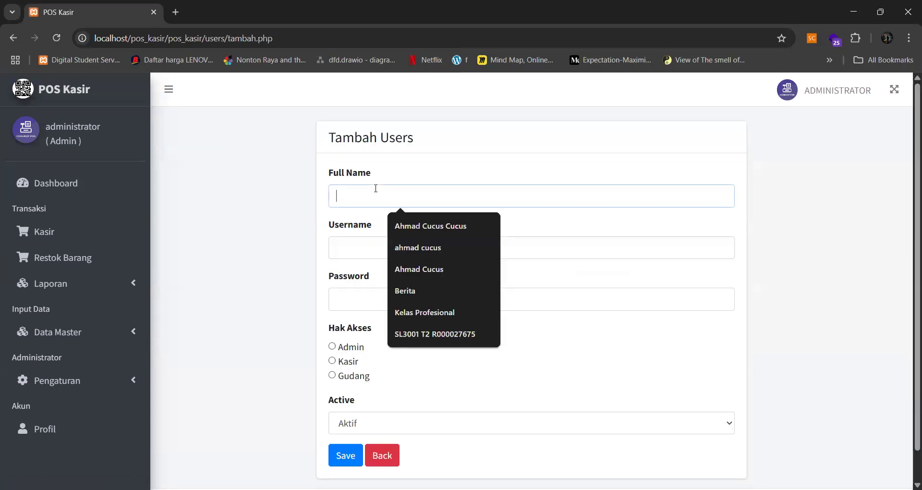
type("kasir")
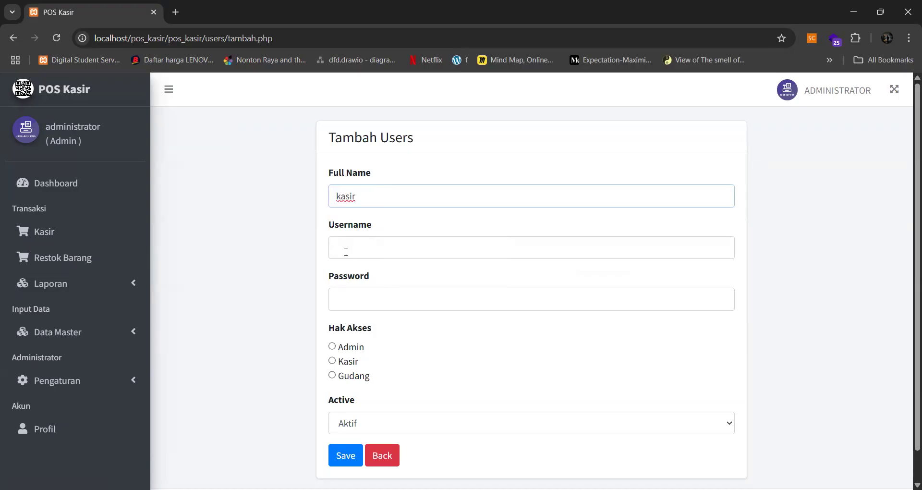
left_click(346, 249)
type("kasir")
- Set the user's password, grant Kasir access, save, and dismiss the password warning
left_click(378, 302)
type("kasi")
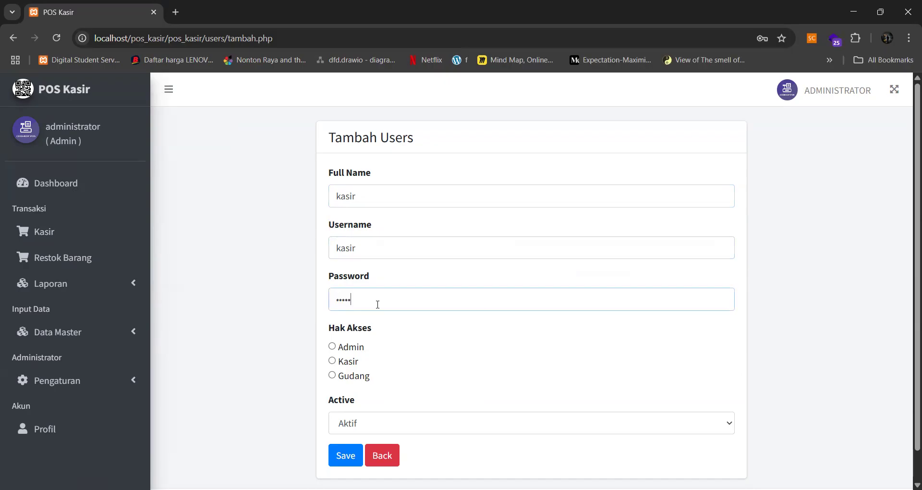
scroll(378, 304, "down", 1)
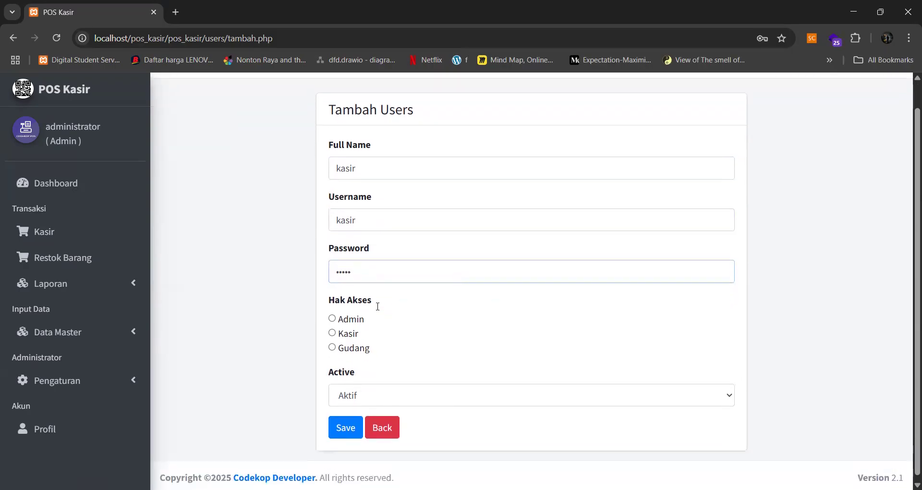
type("r")
left_click(334, 330)
left_click(354, 424)
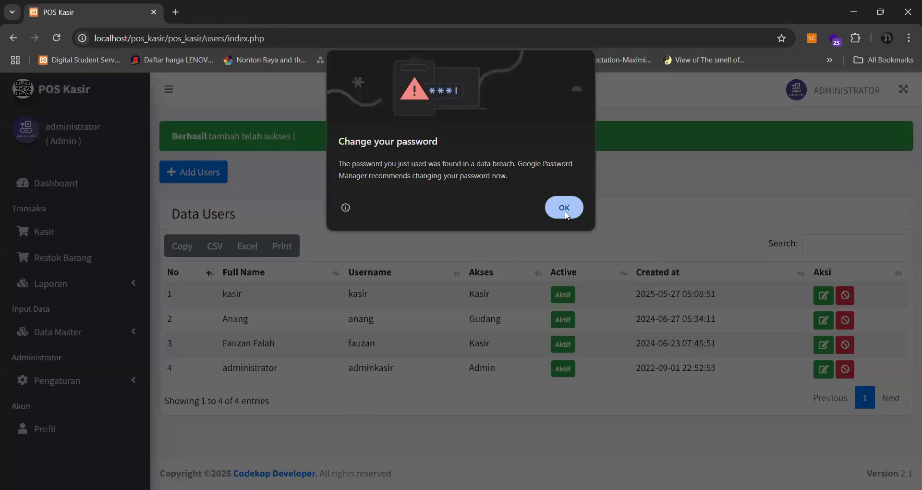
left_click(565, 208)
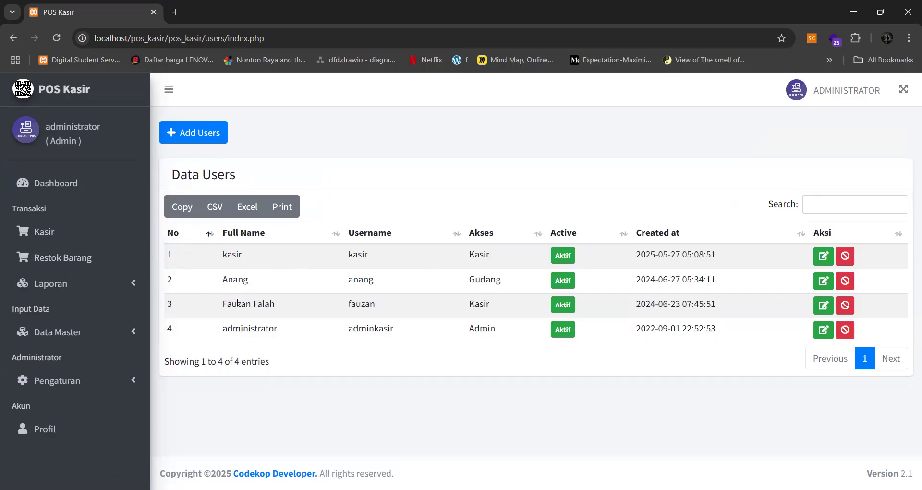
- Navigate through the Data Master menu to the empty Pelanggan customer list
left_click(86, 340)
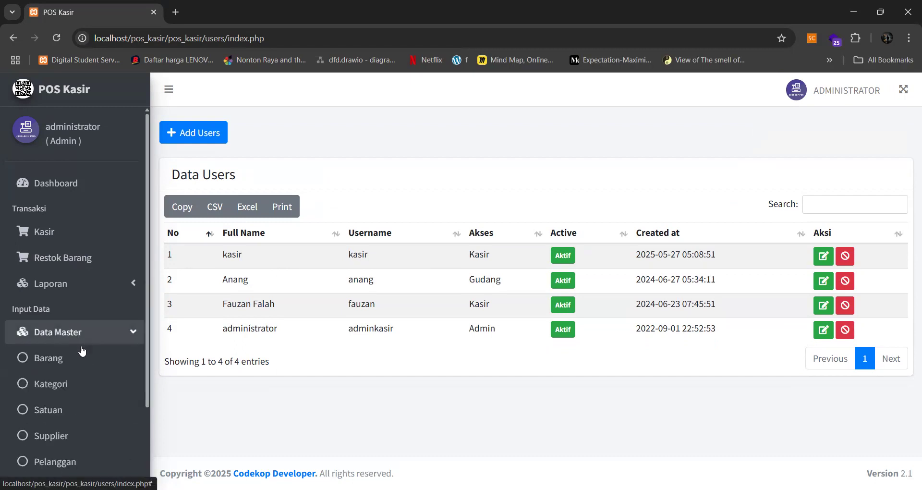
left_click(86, 341)
left_click(78, 383)
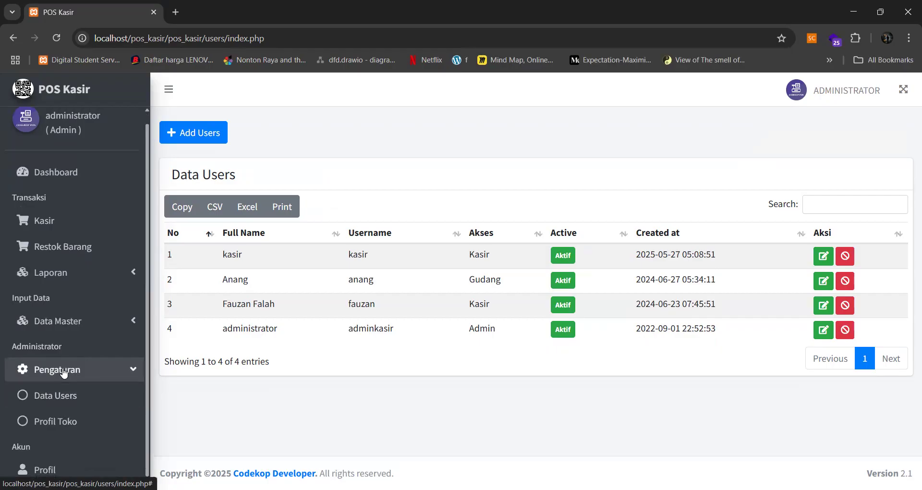
left_click(97, 326)
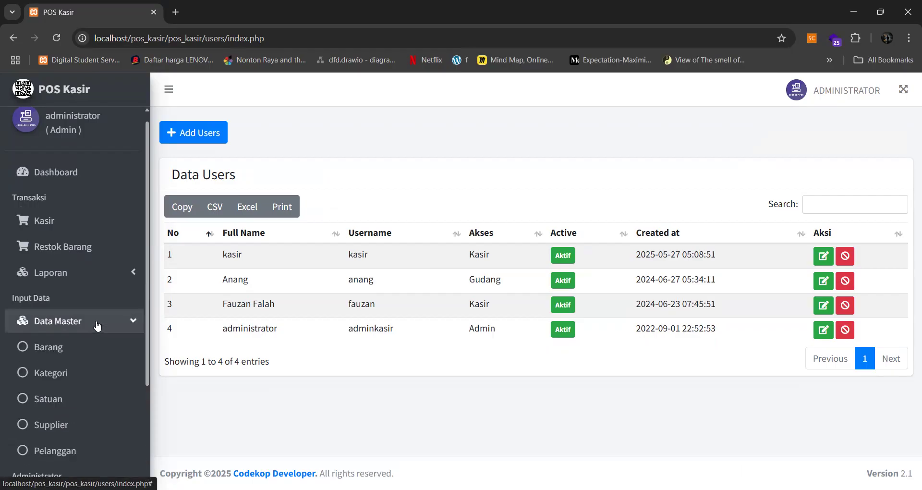
scroll(97, 326, "down", 3)
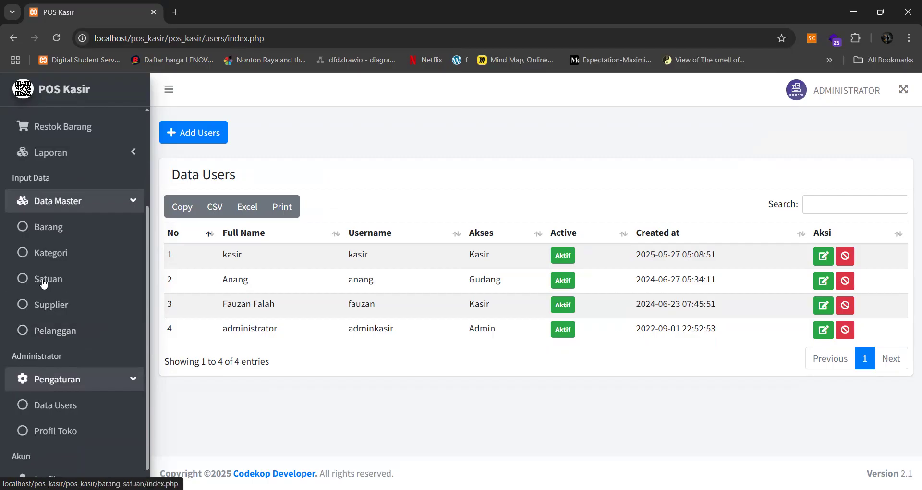
left_click(57, 329)
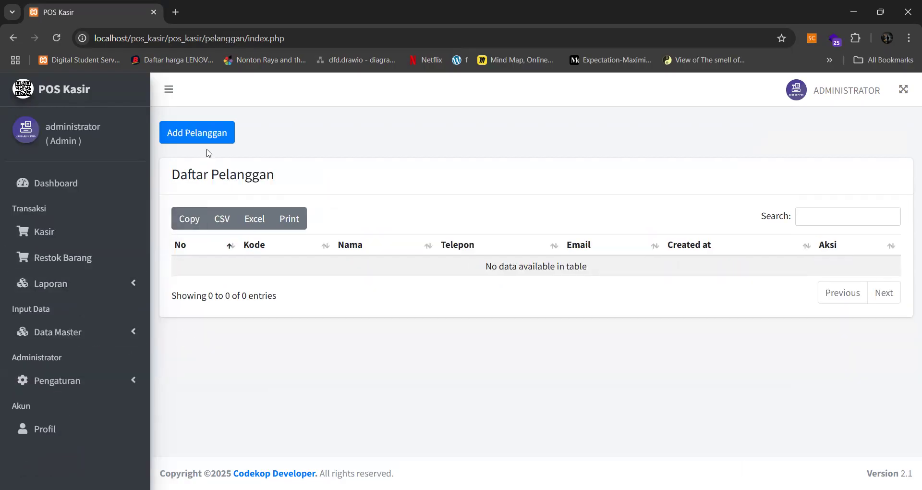
- Add customer 'pembeli' with a phone number and e-mail address and save it
left_click(203, 134)
left_click(395, 245)
type("pe")
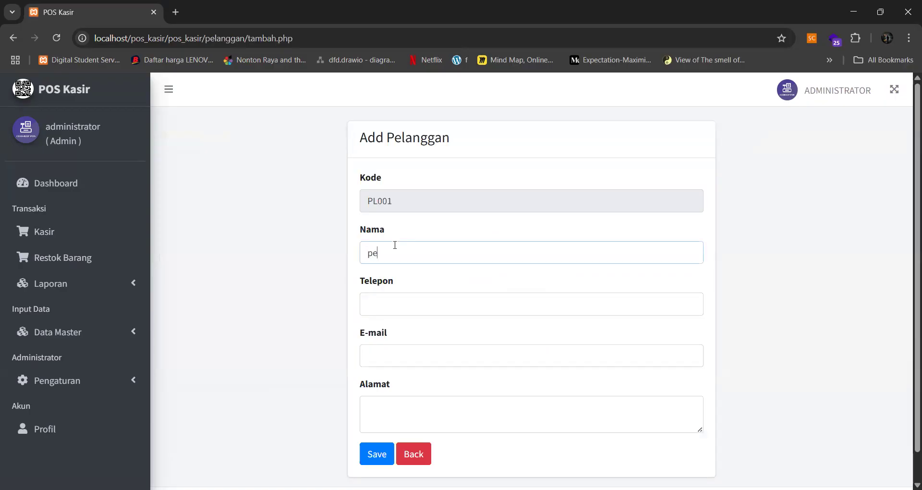
type("mbeli")
scroll(426, 226, "down", 1)
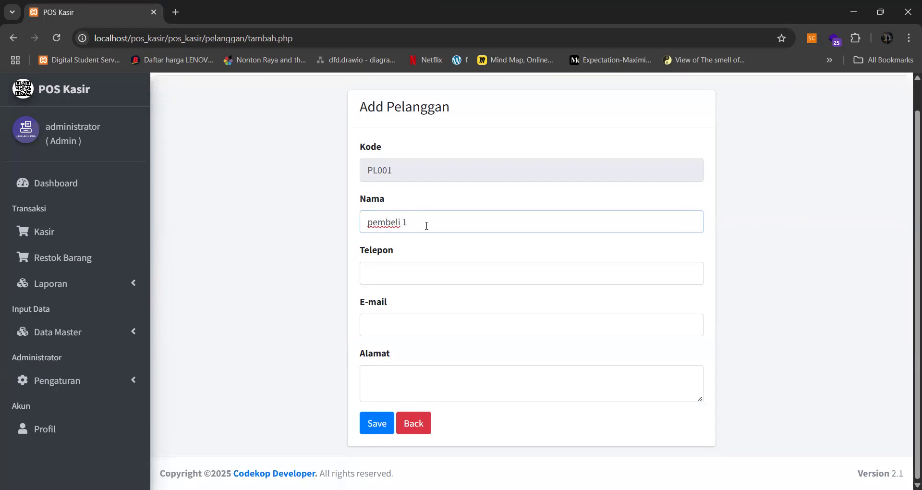
left_click(388, 281)
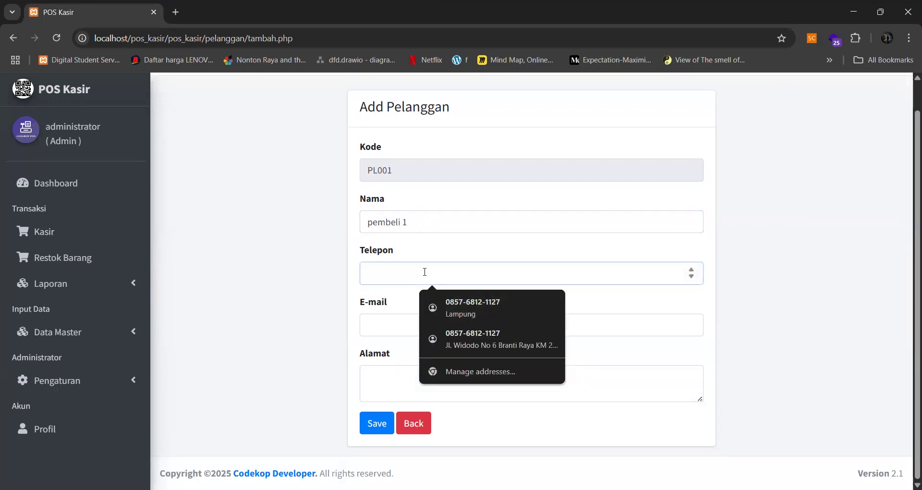
type("090909090")
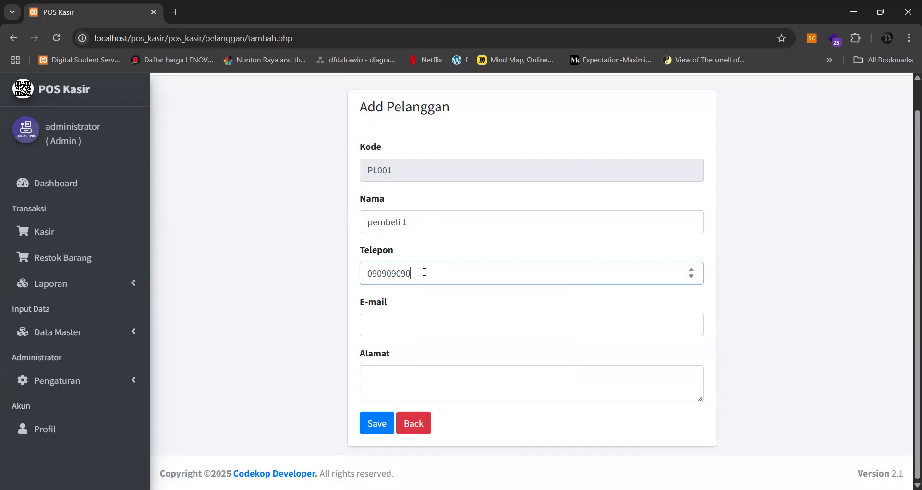
left_click(431, 321)
type("a@s.comsdsdsdsd")
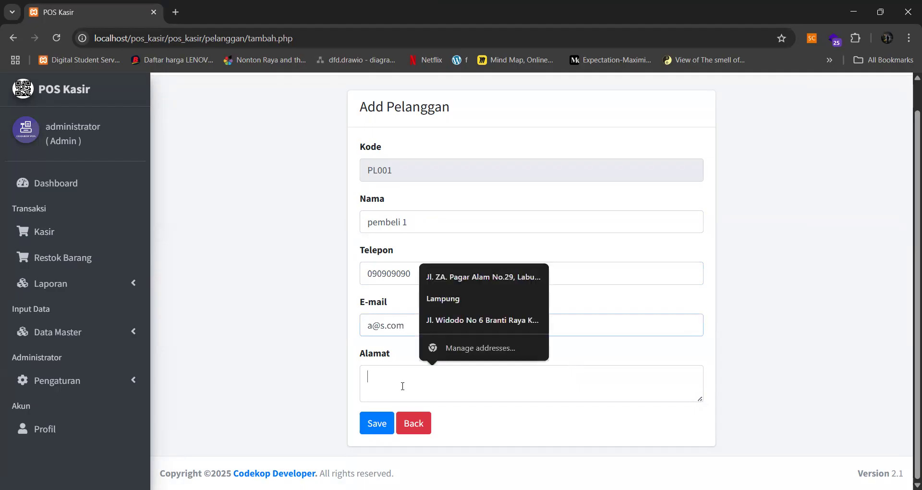
left_click(377, 423)
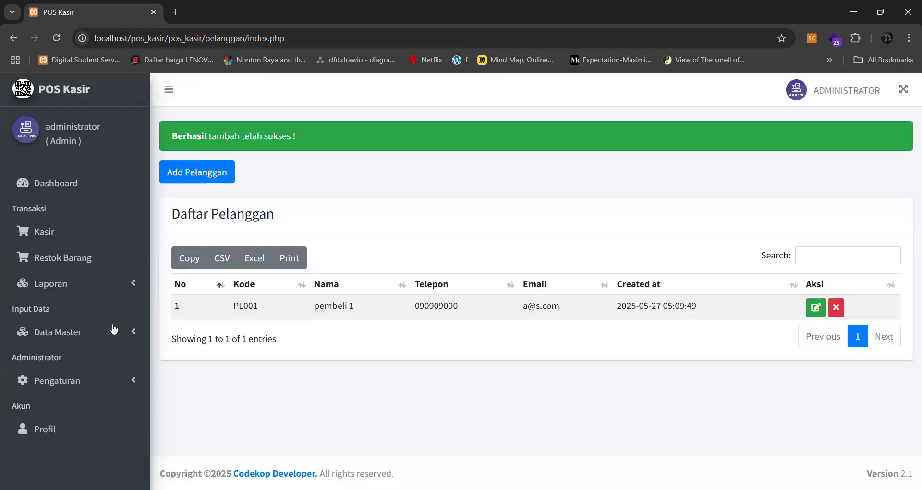
left_click(110, 332)
- Open Daftar Supplier and start a new supplier named pt abcde
scroll(110, 332, "down", 2)
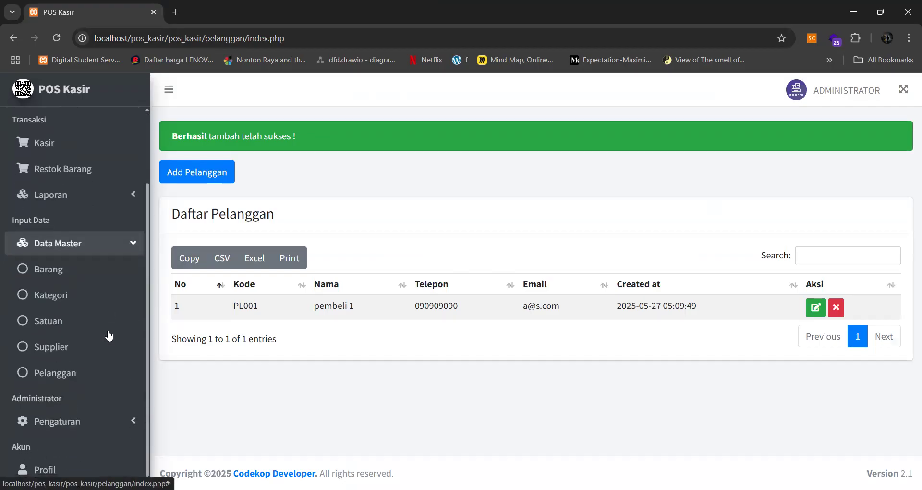
left_click(50, 350)
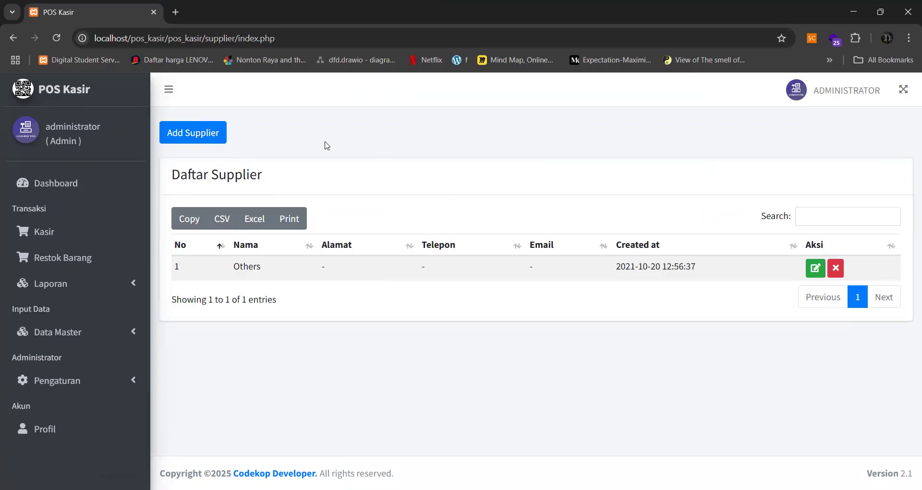
left_click(200, 135)
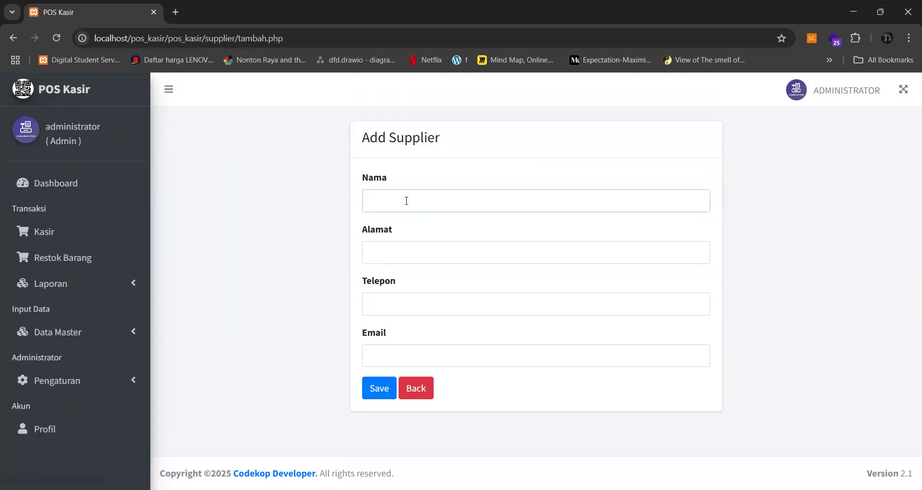
type("pt anb")
key("BackSpace")
key("BackSpace")
type("b")
- Fill in the supplier's address, phone number and e-mail, then save it
left_click(396, 259)
type("asdadads")
left_click(396, 299)
type("4564646")
left_click(382, 348)
type("a@")
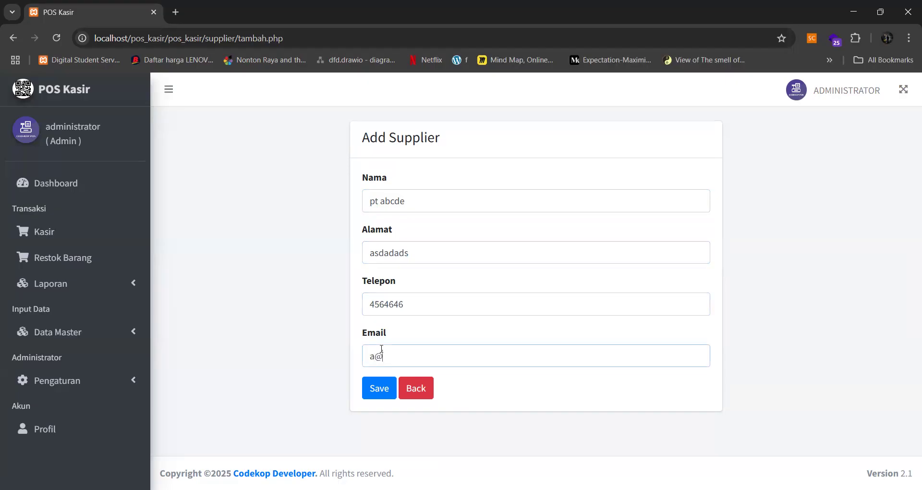
type("s.com")
left_click(379, 387)
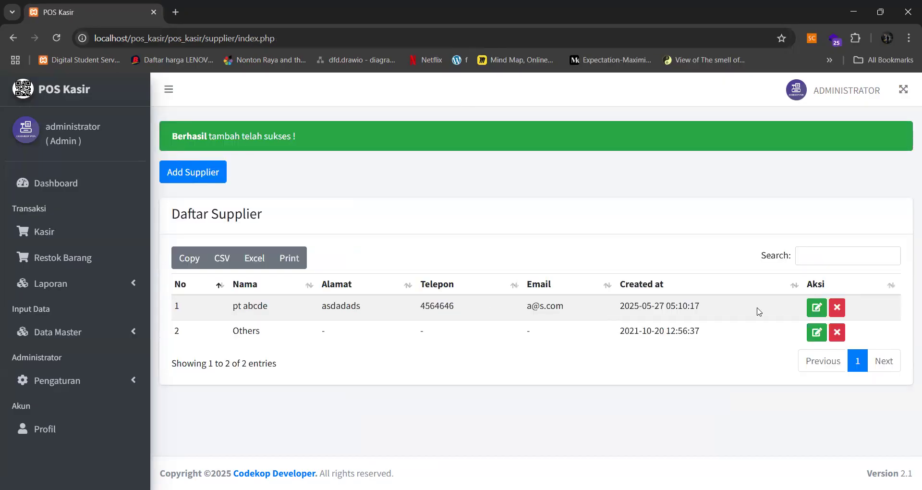
- Open Data Satuan and add the unit Box
left_click(109, 336)
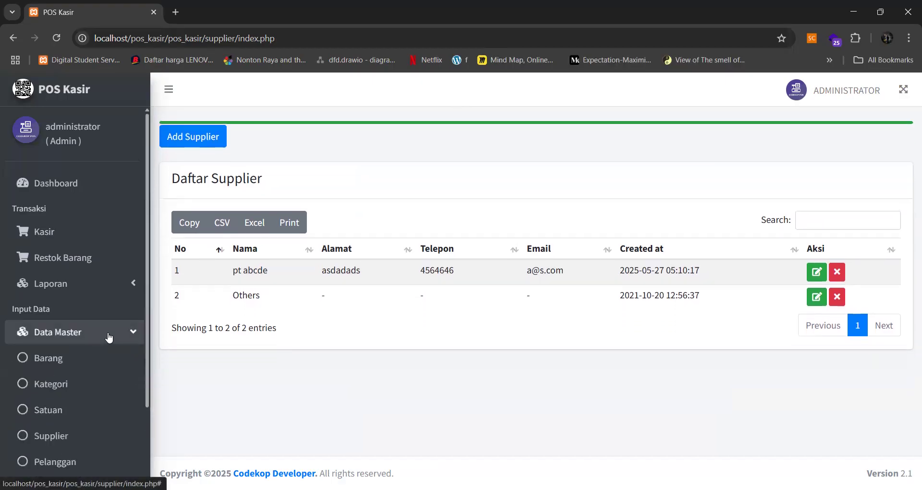
scroll(96, 345, "down", 1)
left_click(65, 355)
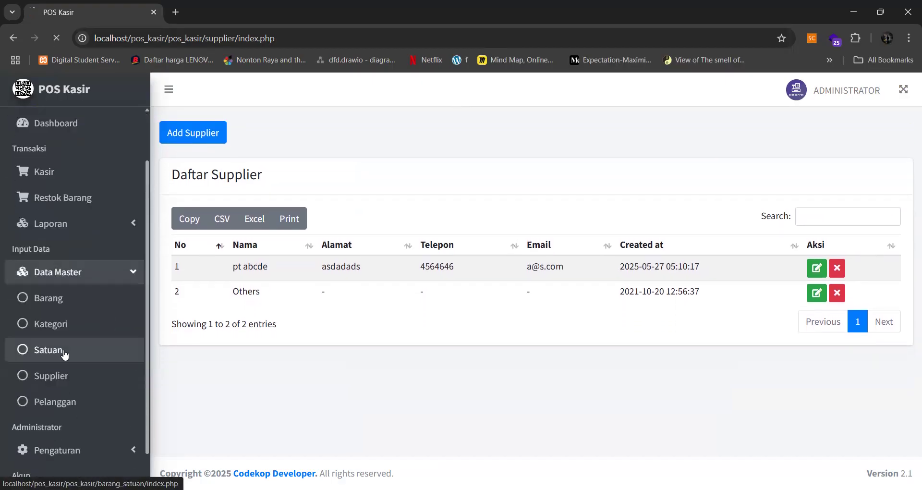
left_click(198, 134)
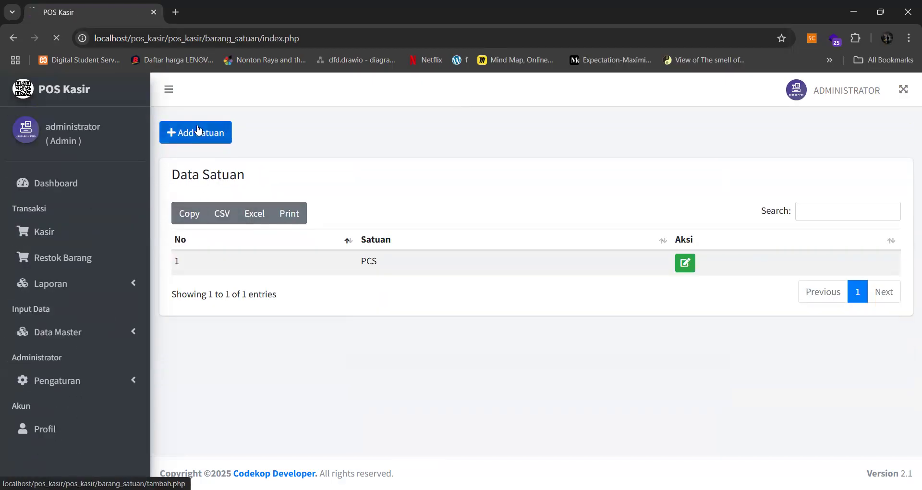
left_click(360, 202)
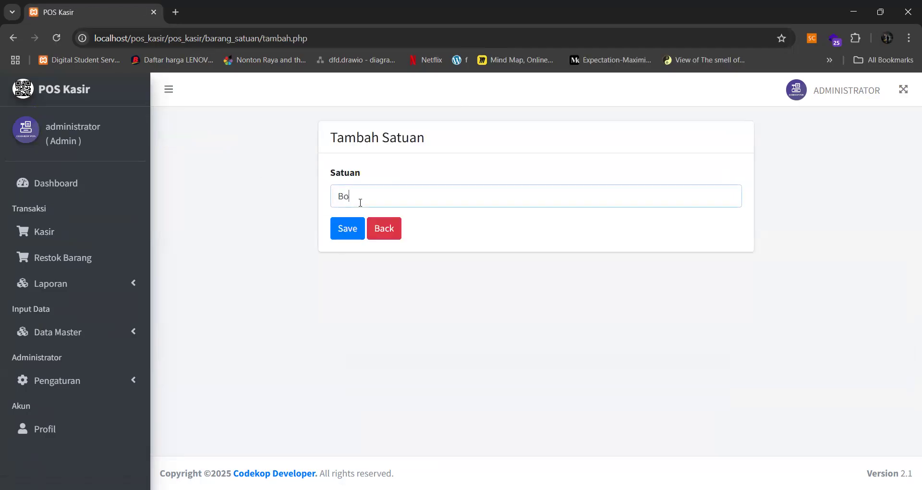
left_click(342, 228)
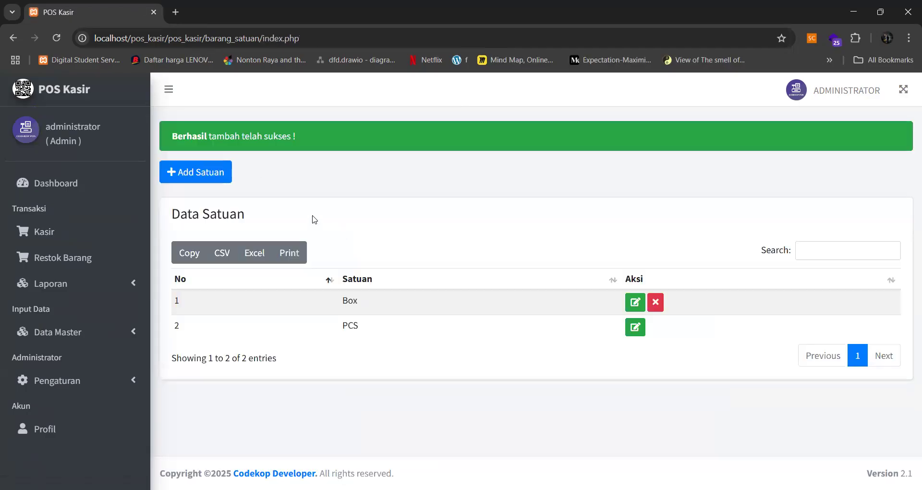
- Add the unit Liter, then leave the next empty unit form without saving
left_click(207, 170)
type("Liter")
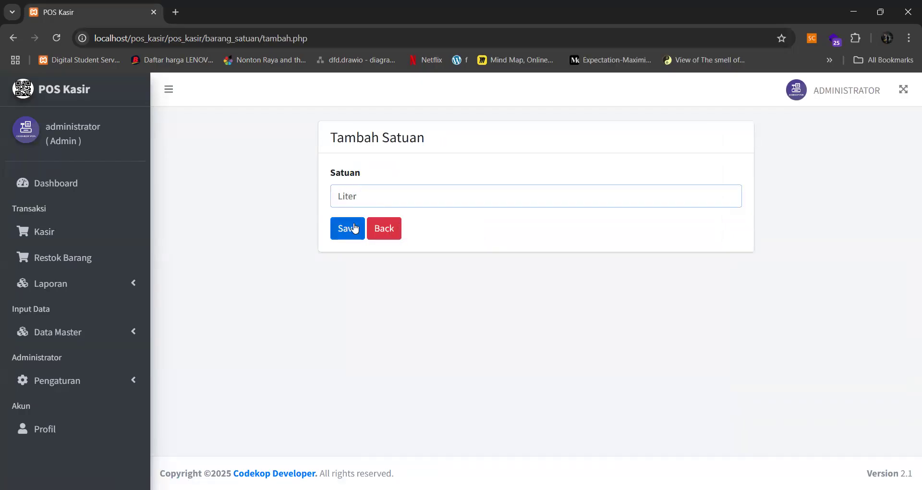
left_click(347, 228)
left_click(195, 178)
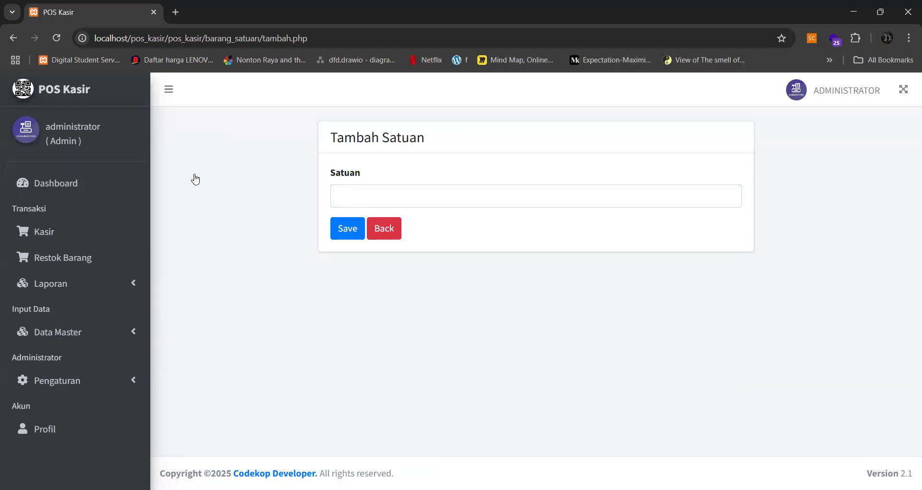
left_click(379, 232)
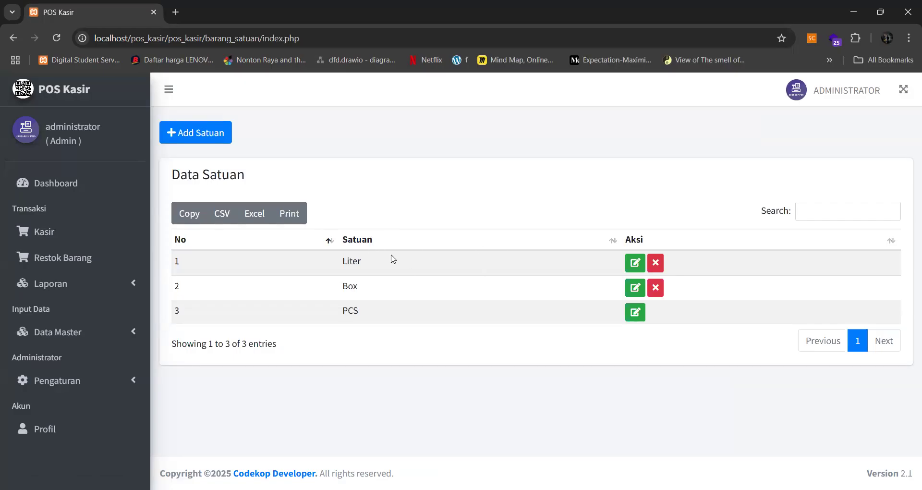
- Open the category list and add the category Pestisida
left_click(72, 332)
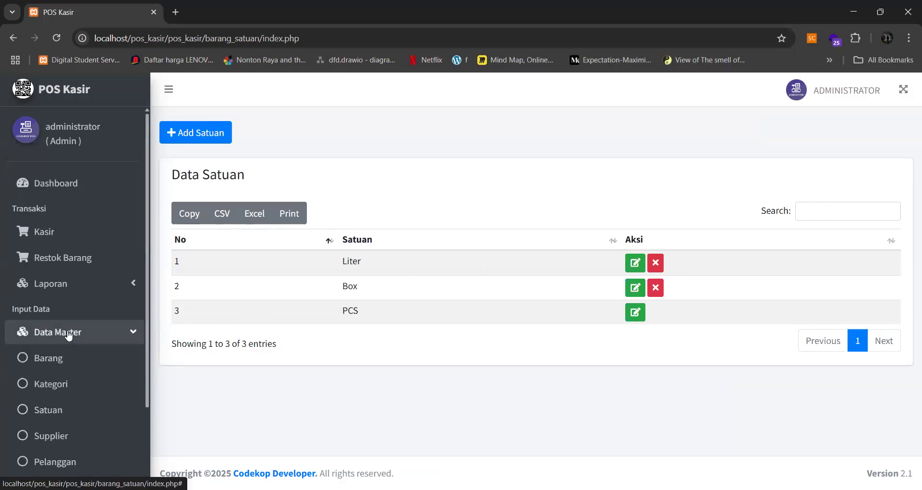
left_click(40, 392)
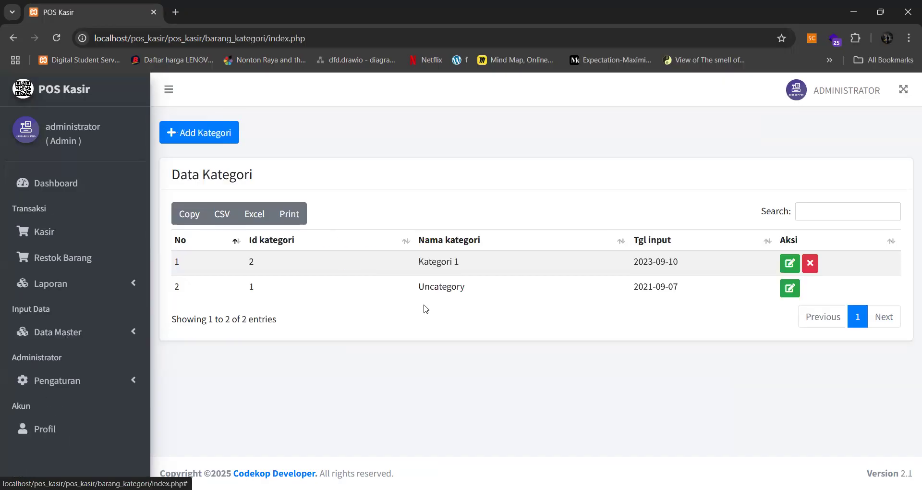
left_click(212, 144)
left_click(363, 188)
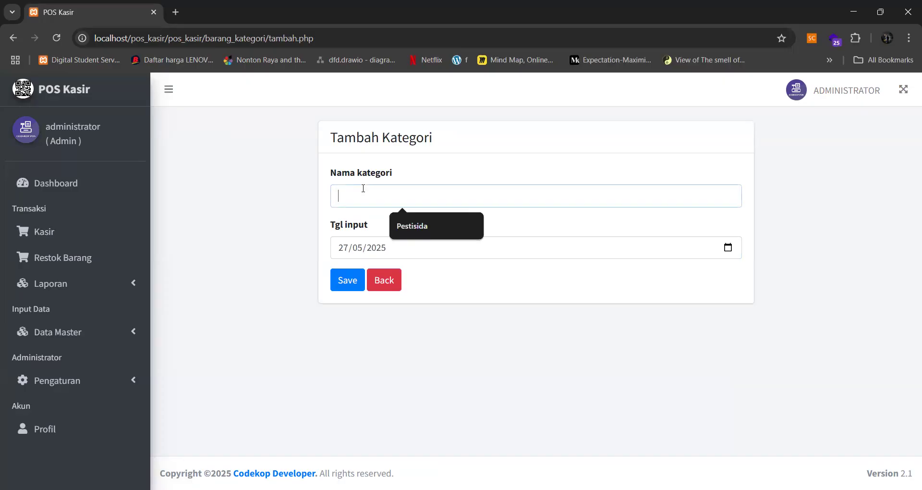
type("Pestisida")
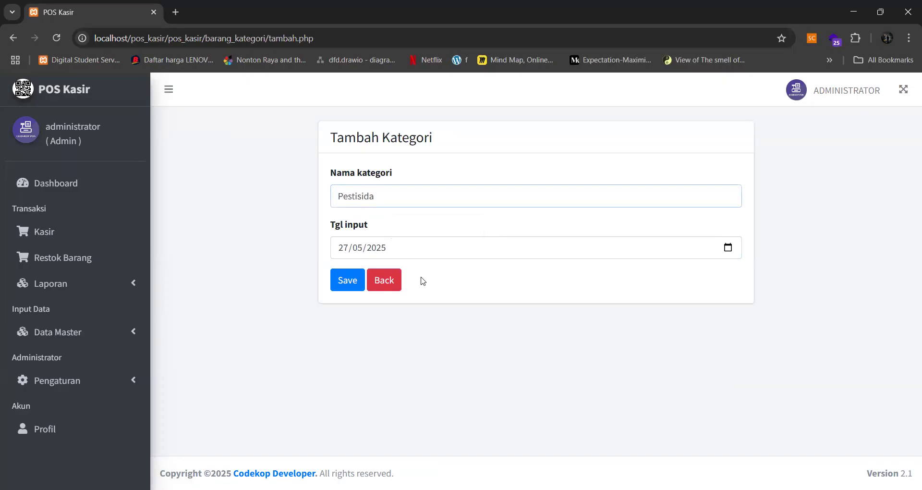
left_click(347, 278)
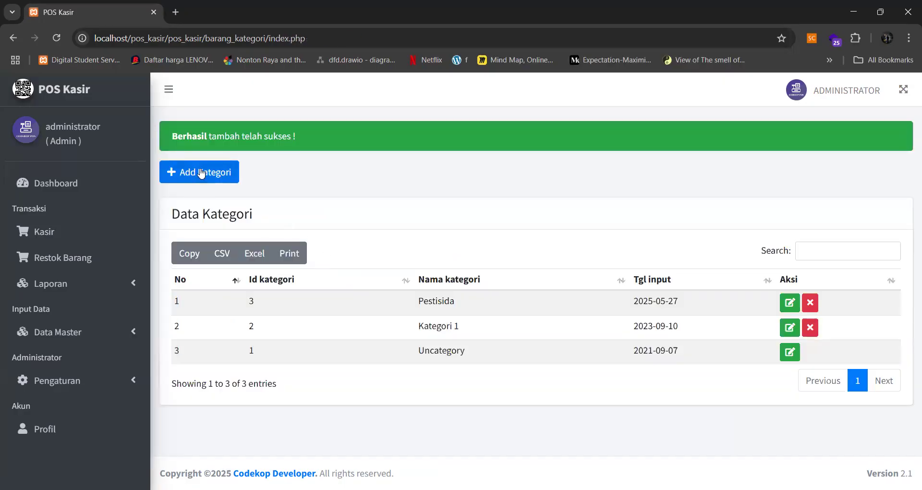
- Add a second category named Pupuk
left_click(201, 176)
left_click(347, 198)
type("Pupuk")
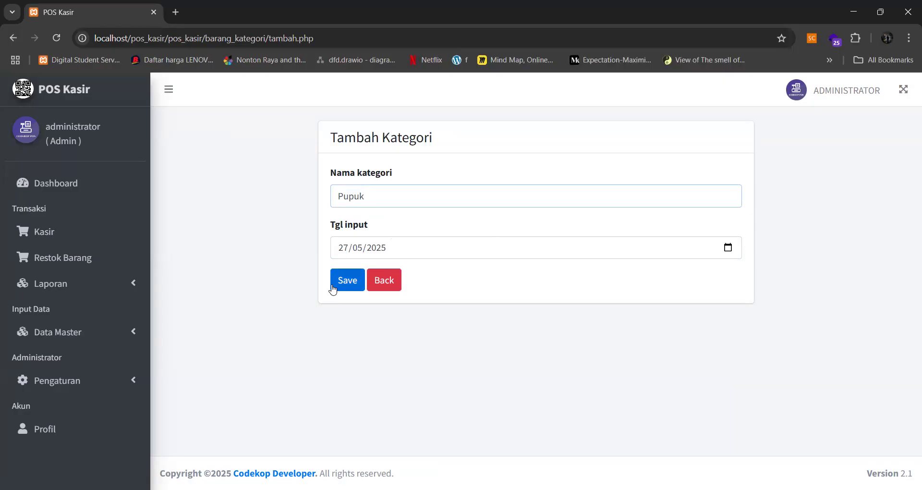
left_click(332, 286)
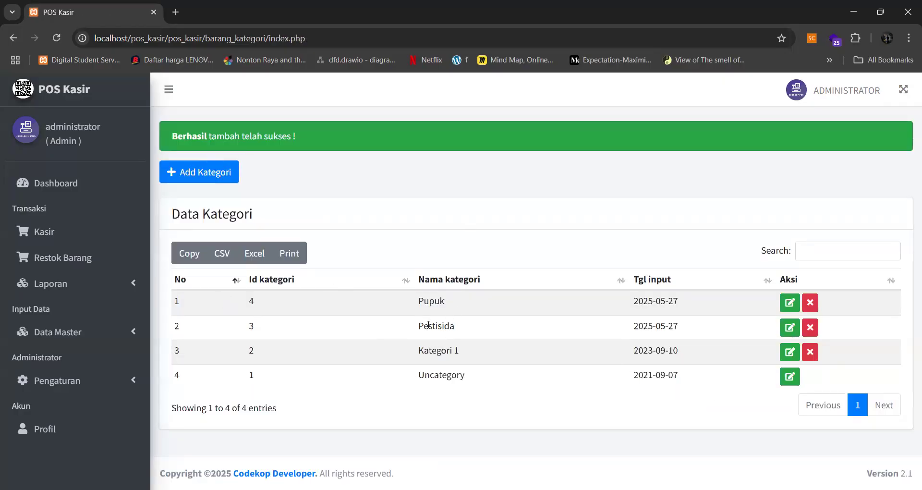
left_click(74, 327)
- Start a new product in the Pestisida category named pestisida1
left_click(65, 356)
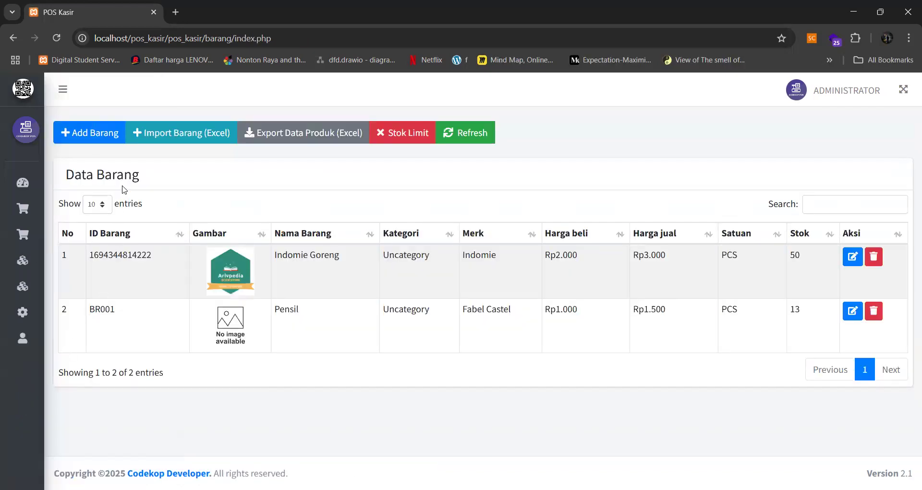
left_click(100, 137)
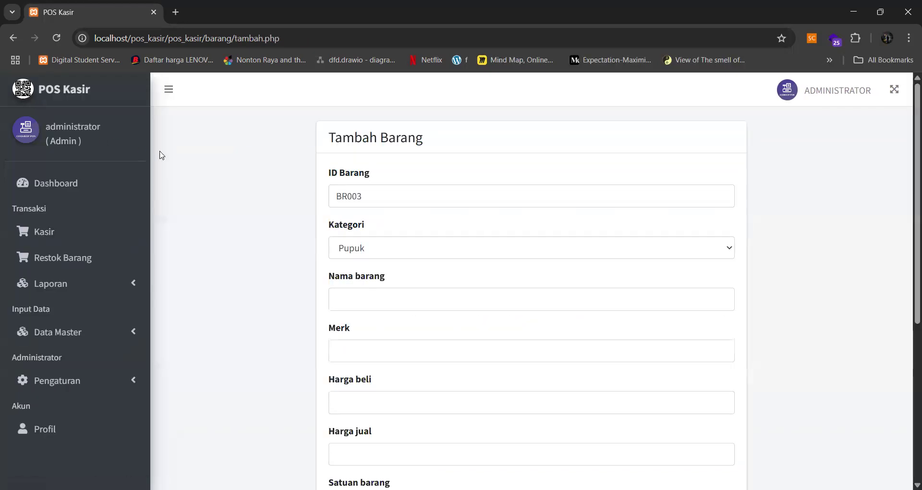
left_click(375, 248)
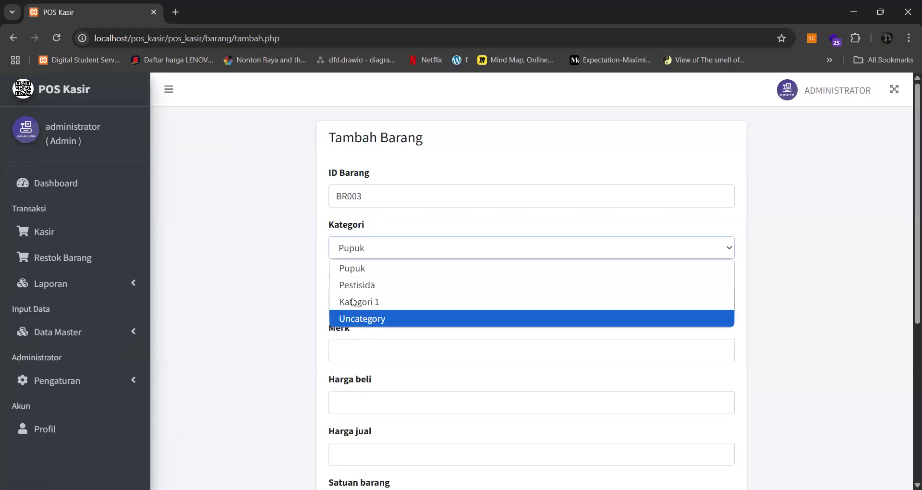
left_click(374, 286)
scroll(367, 261, "down", 1)
left_click(361, 240)
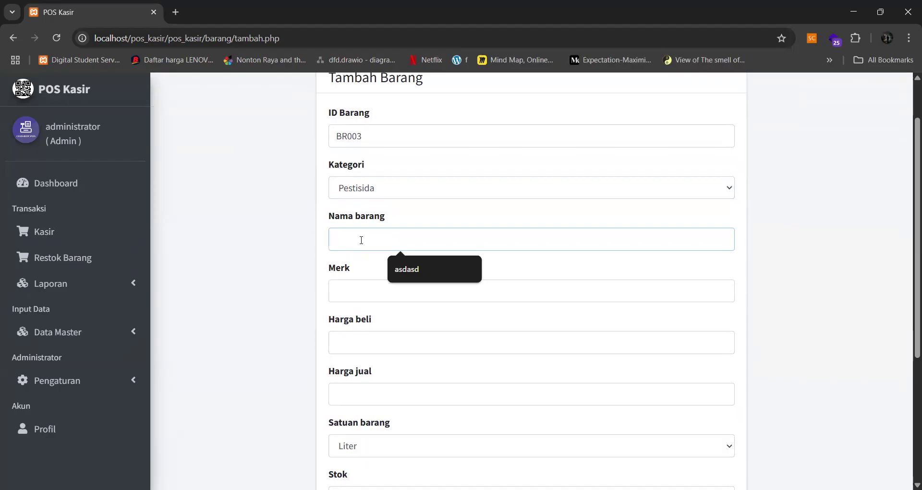
type("pestisida1")
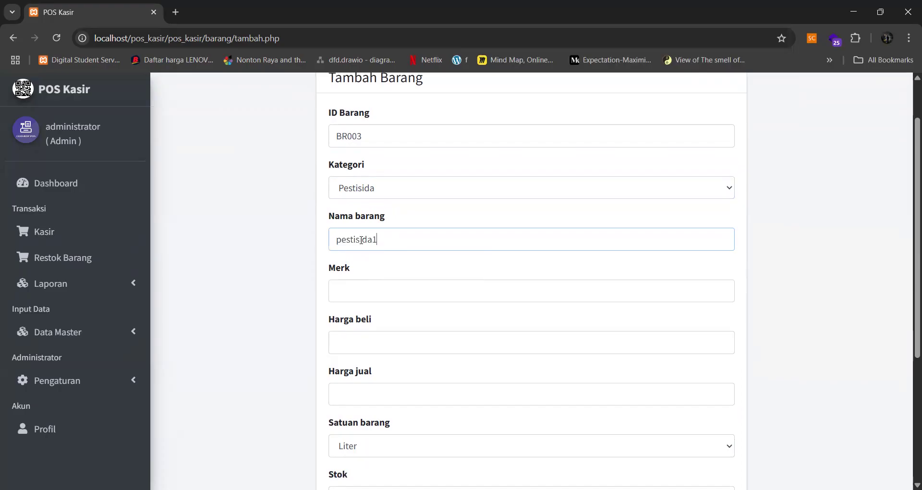
- Enter brand merk1, buying price 40.000 and selling price 45.000
scroll(361, 240, "down", 2)
left_click(378, 168)
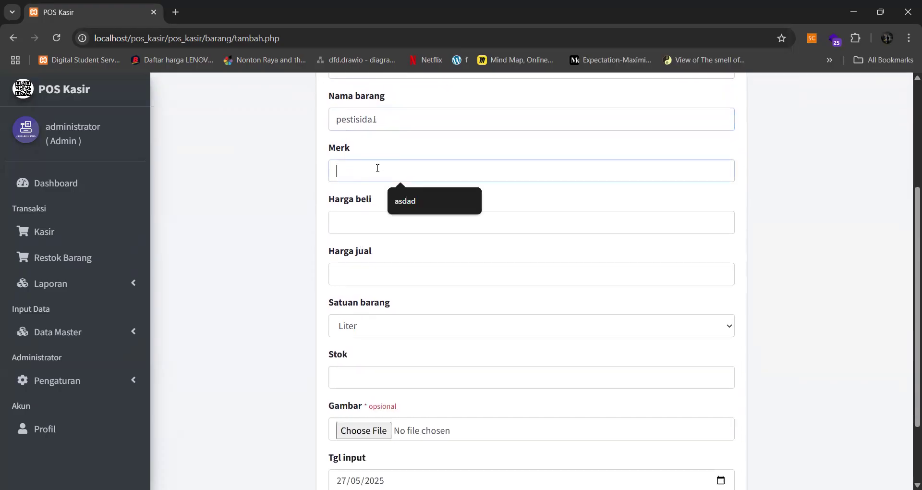
type("merk1")
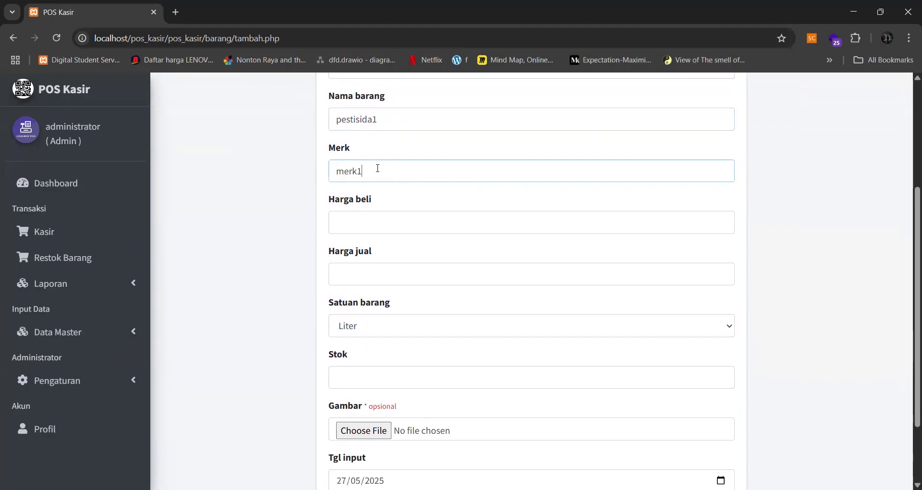
left_click(386, 220)
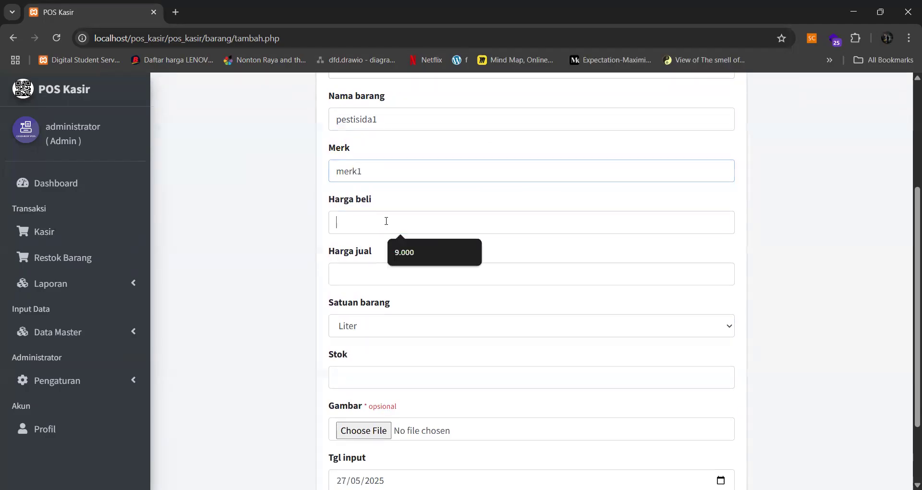
type("40.00")
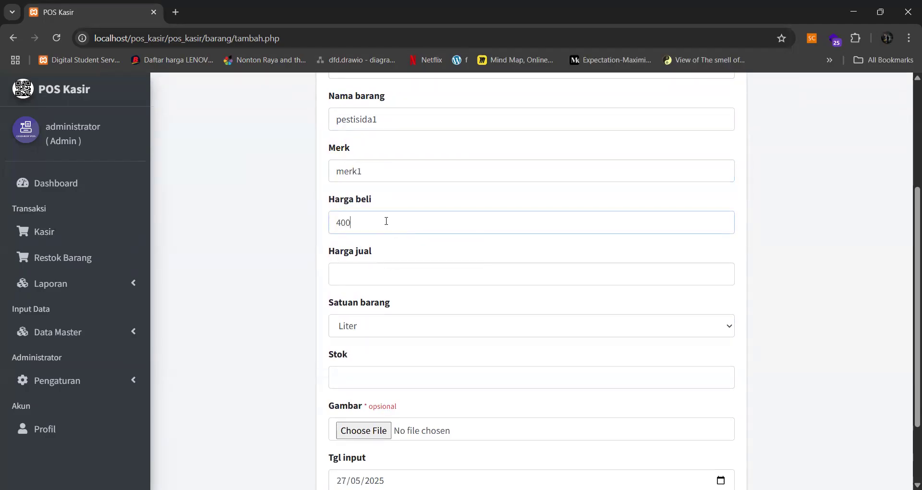
type("0")
scroll(390, 326, "up", 1)
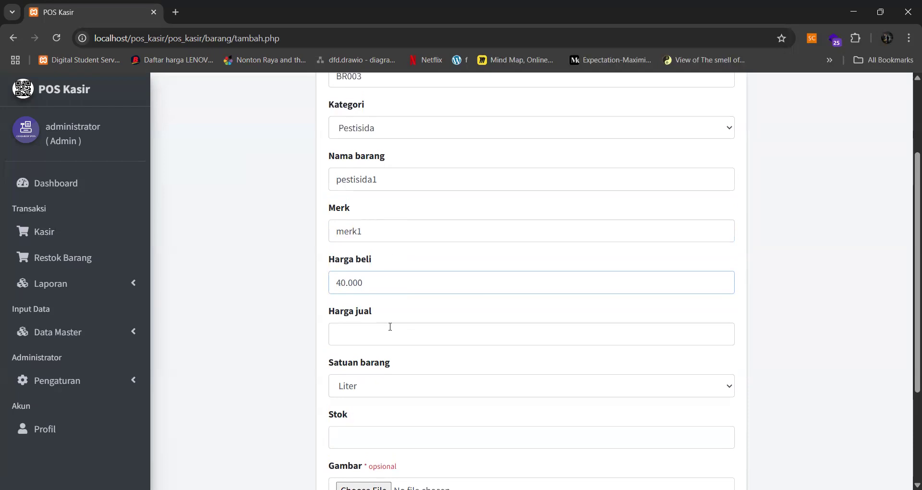
left_click(389, 332)
type("45.000")
- Set the unit to Liter and stock to 10, then save the product
scroll(389, 333, "down", 2)
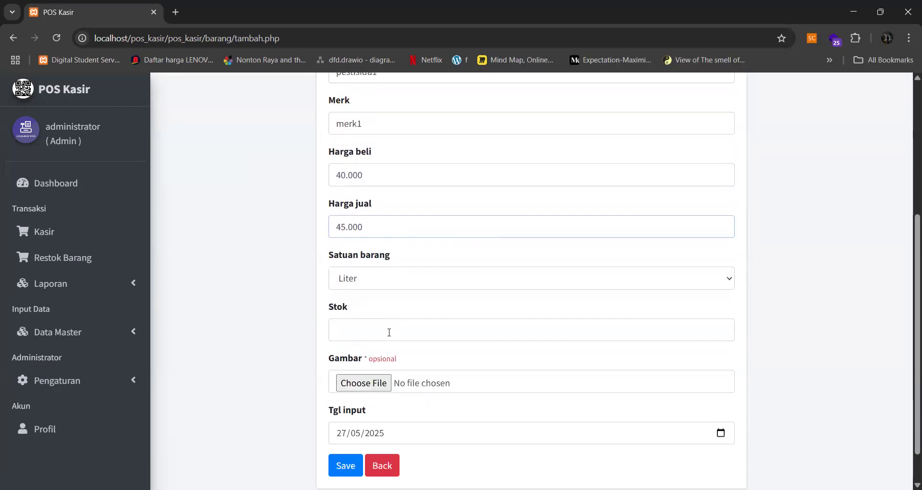
left_click(383, 266)
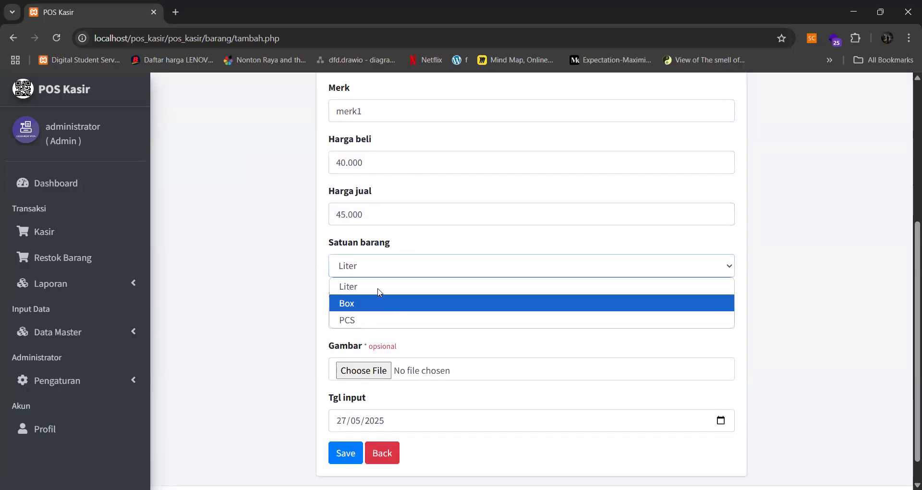
left_click(381, 286)
scroll(364, 288, "down", 1)
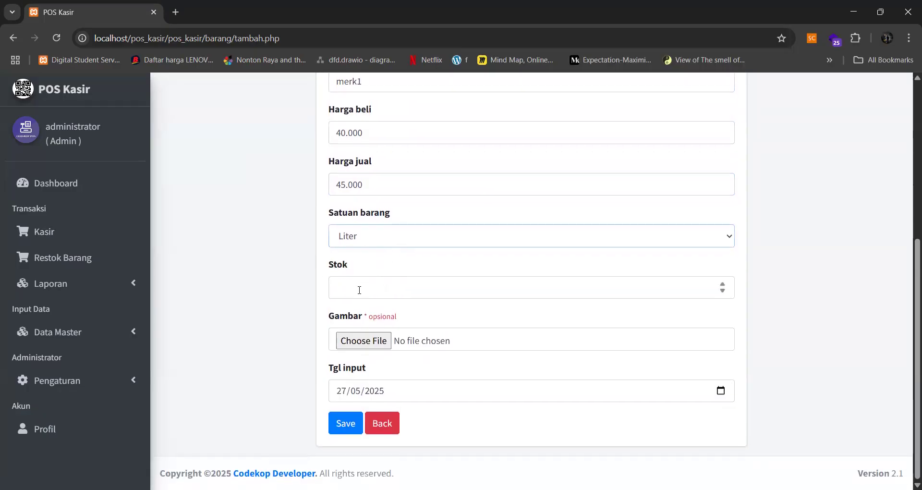
left_click(359, 290)
type("10")
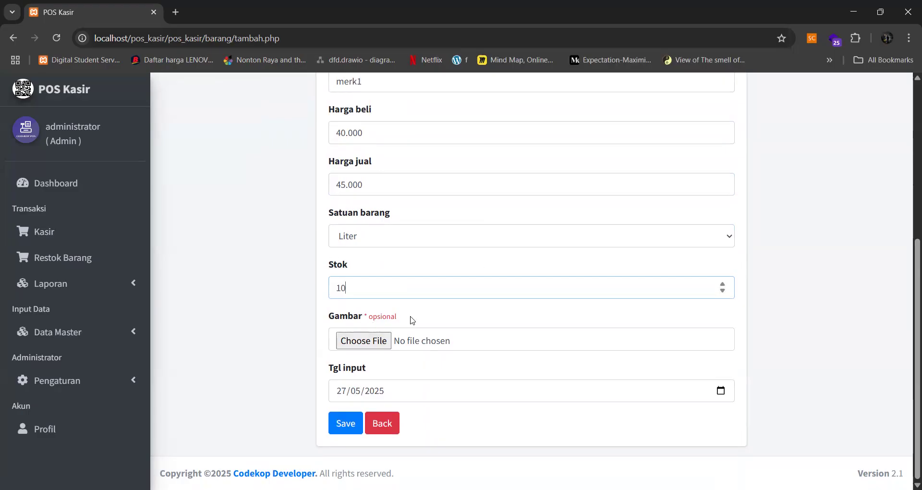
left_click(340, 423)
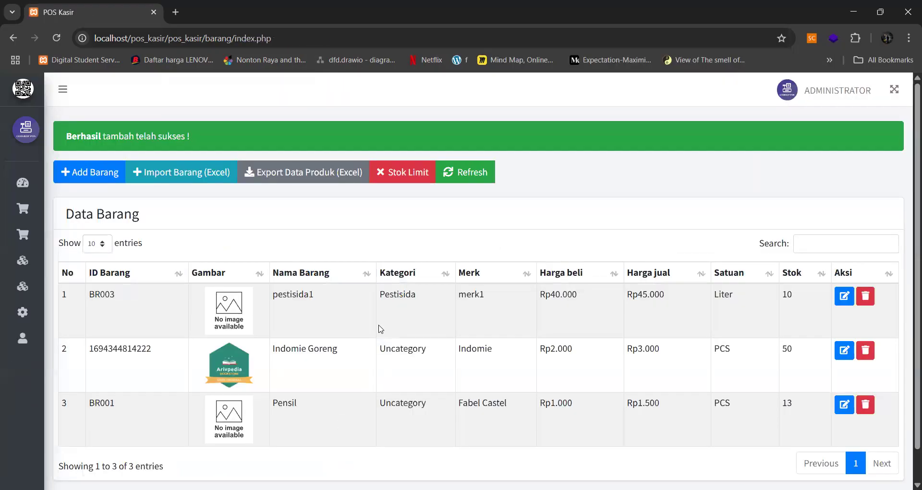
- Try exporting the product list to Excel and return from the error page
scroll(377, 328, "down", 1)
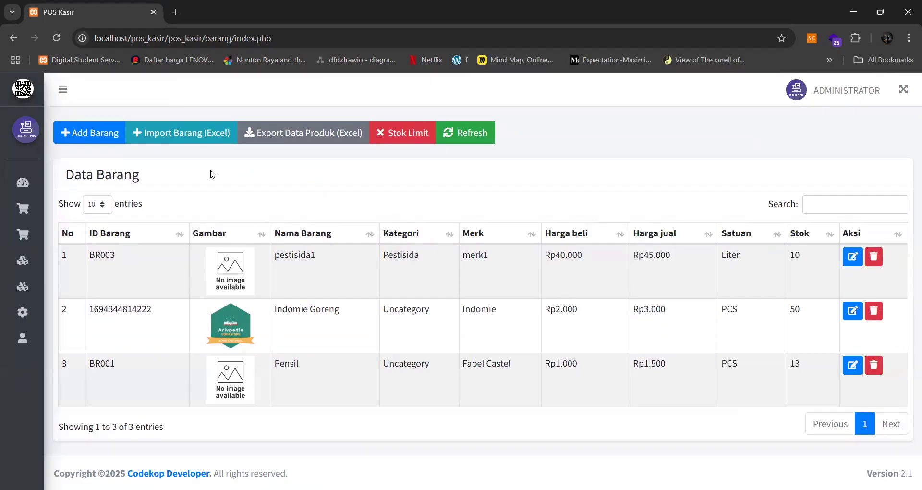
mouse_move(91, 256)
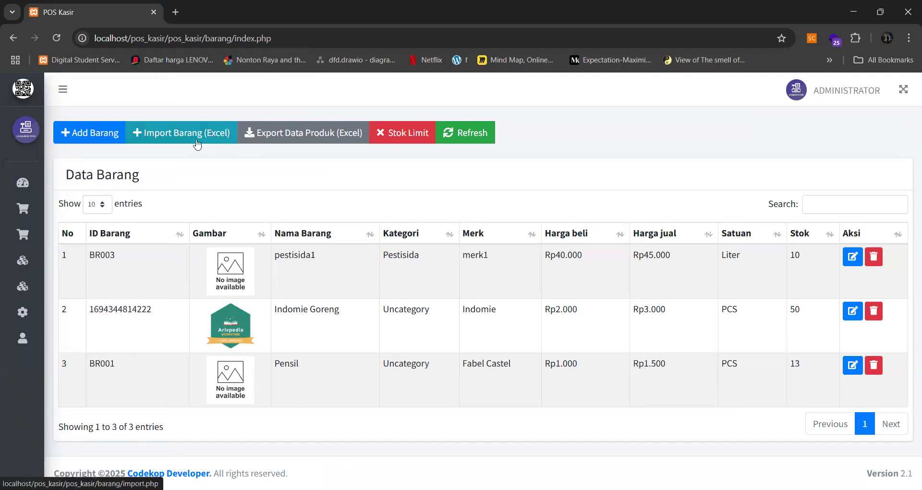
left_click(288, 136)
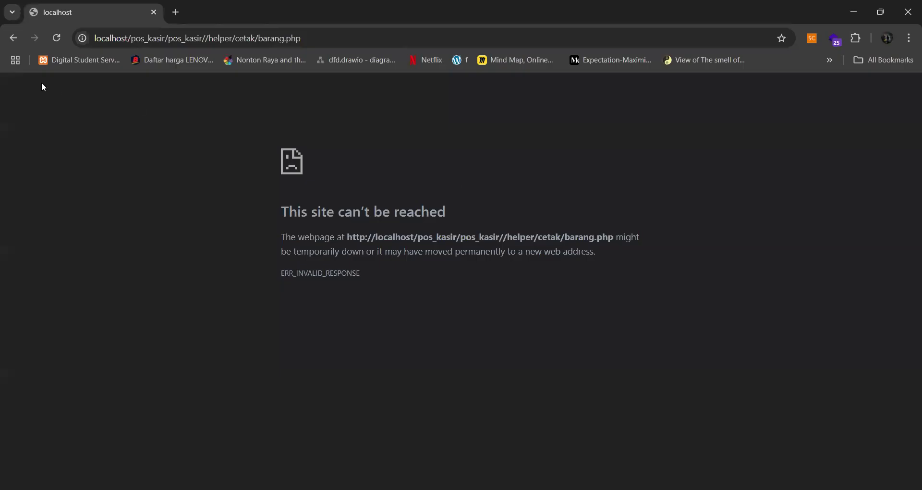
left_click(13, 38)
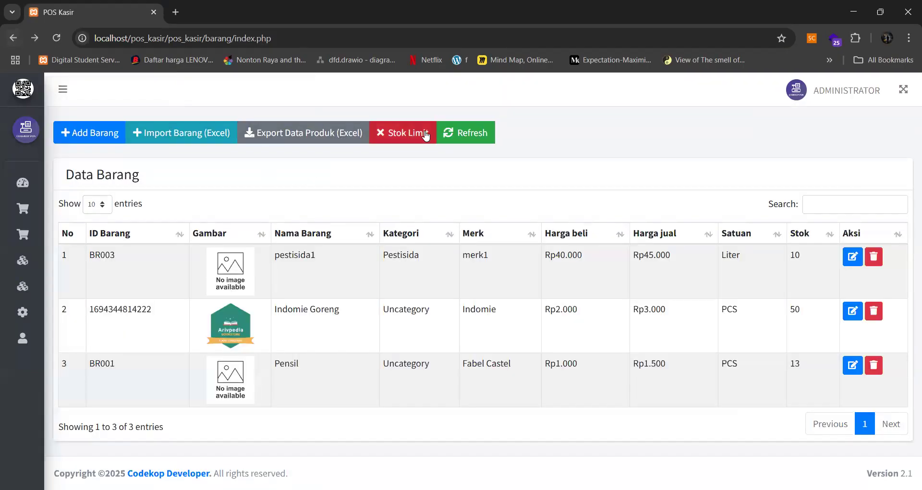
- Filter the products at the stock limit, then reload the full product list
left_click(405, 137)
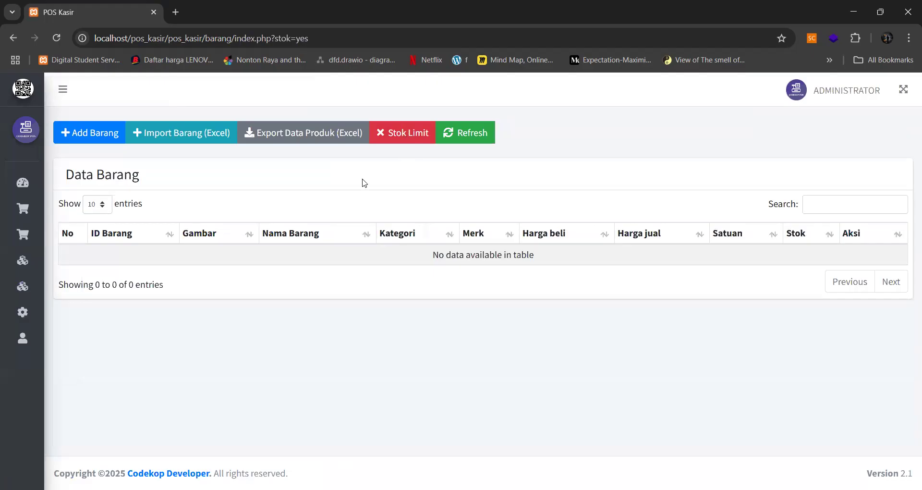
mouse_move(15, 200)
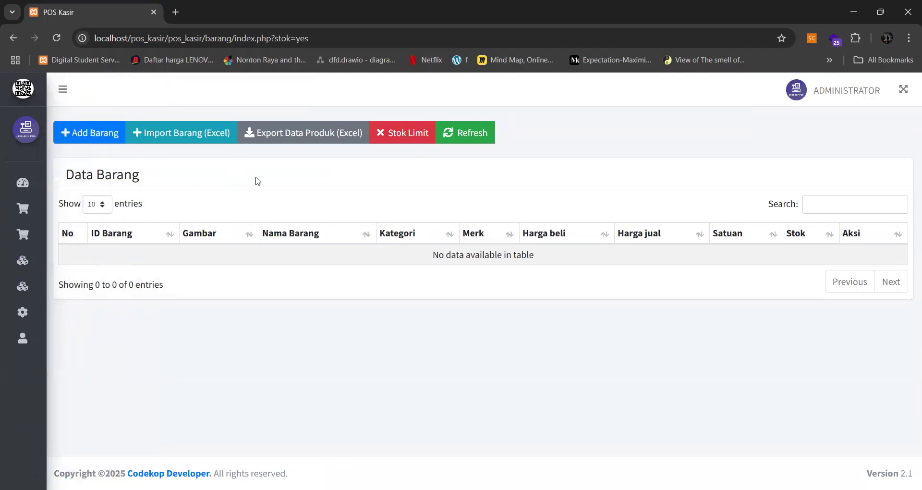
left_click(462, 136)
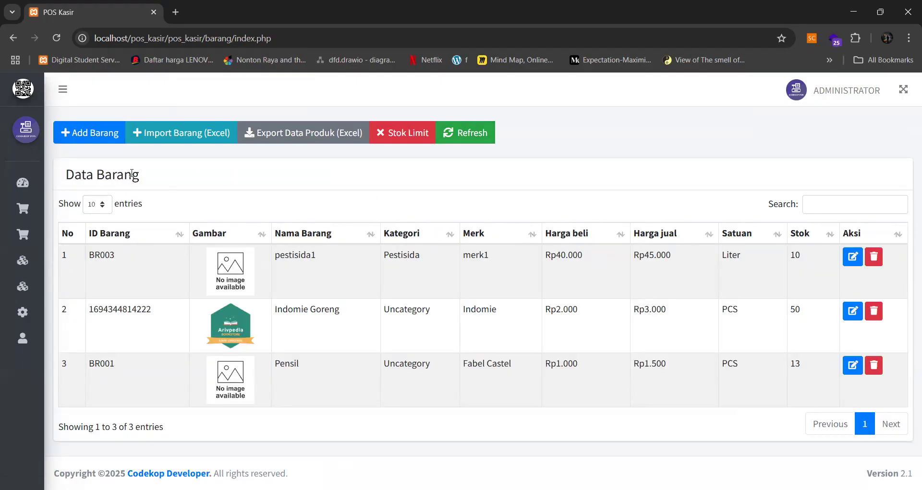
- Go to the Kasir cashier page and scroll to the cart and payment form
mouse_move(47, 234)
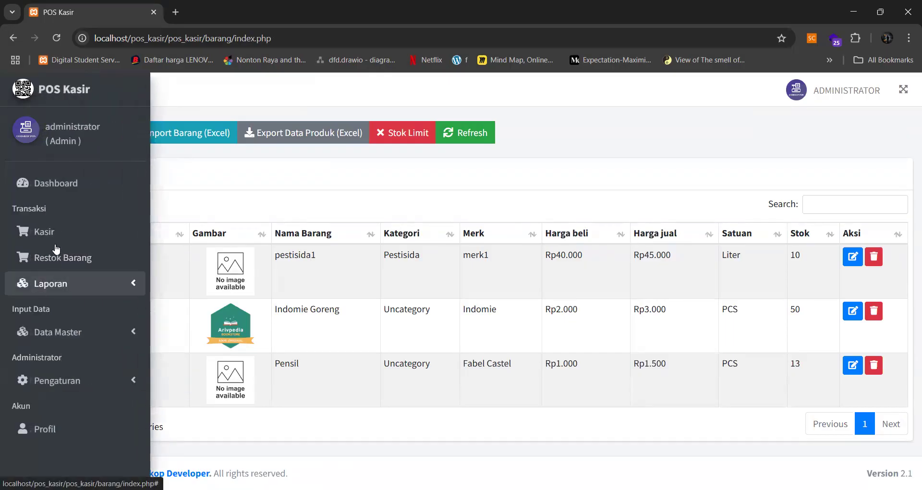
left_click(43, 237)
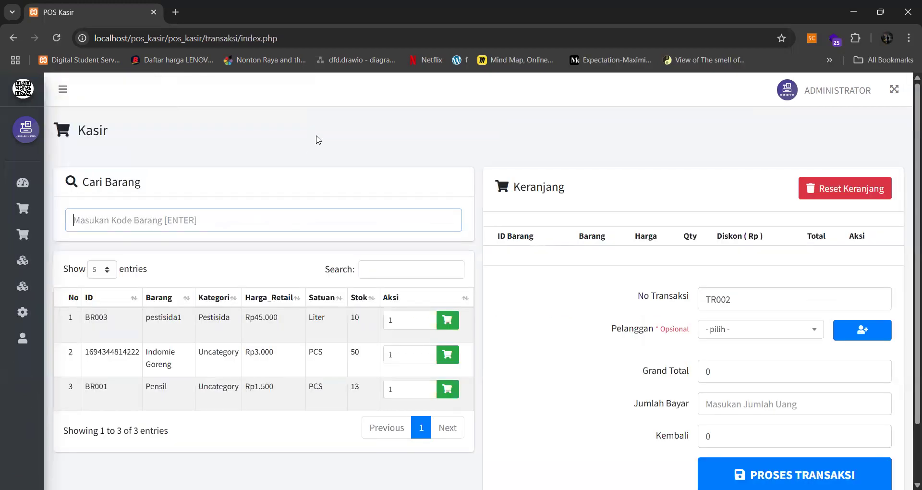
scroll(450, 195, "down", 2)
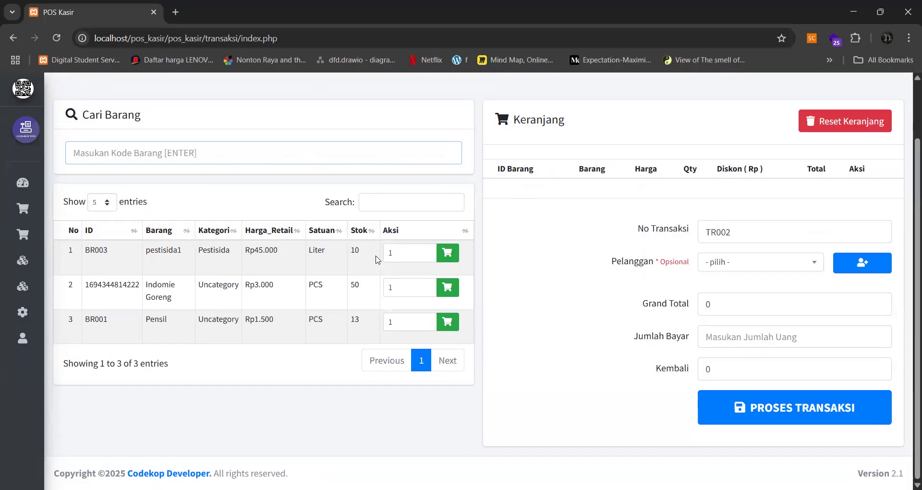
- Add pestisida1 with quantity 5 and one Indomie Goreng to the cart, totalling 228.000
left_click(392, 252)
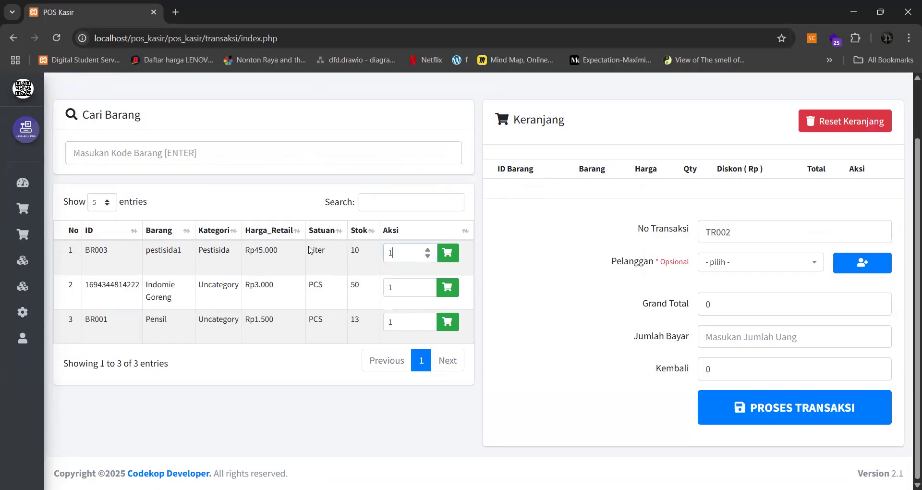
left_click_drag(403, 250, 381, 252)
left_click_drag(400, 294, 382, 290)
left_click_drag(404, 323, 374, 322)
left_click(447, 260)
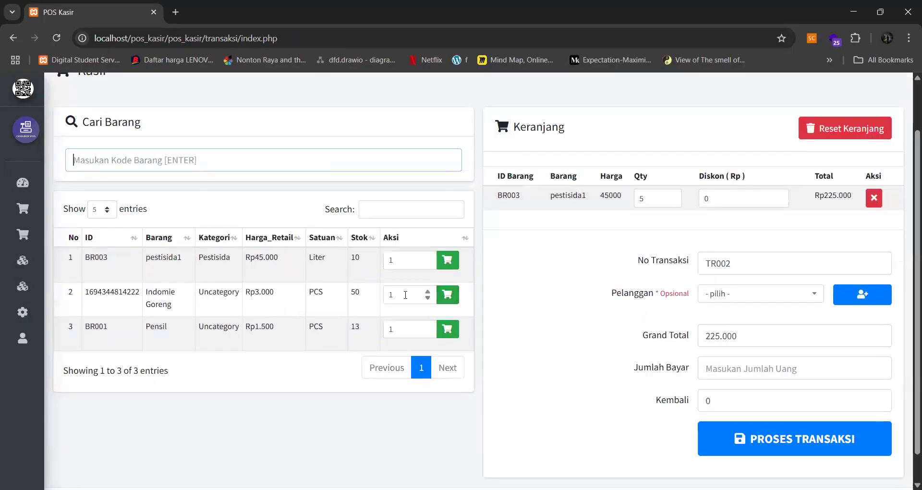
left_click_drag(406, 295, 354, 294)
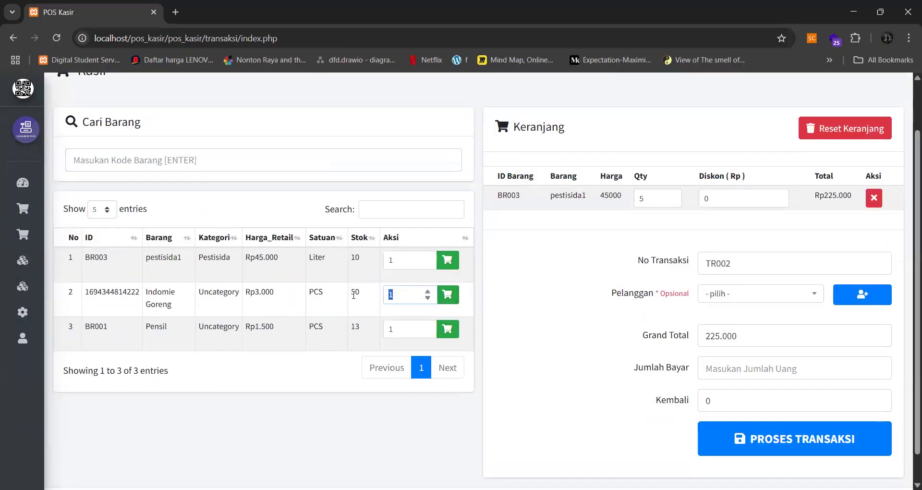
left_click(439, 295)
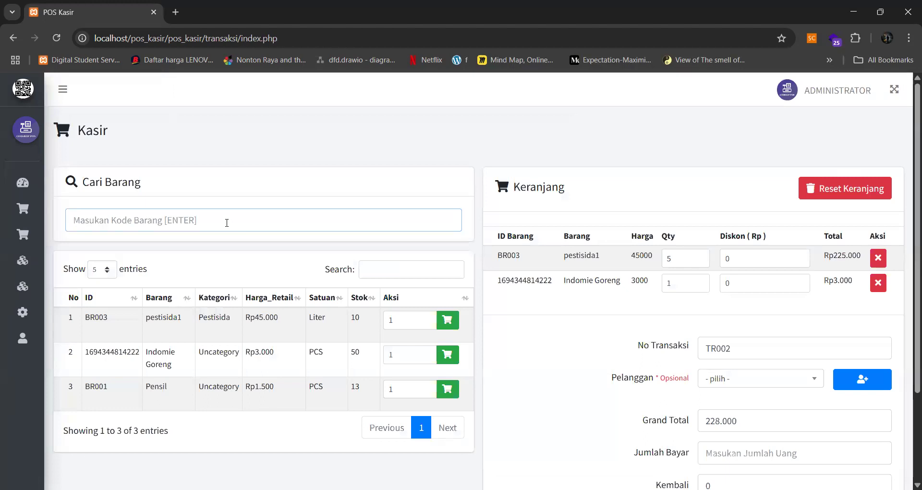
- Add product code BR003, raising pestisida1 to 6 units and the total to 273.000
type("pes")
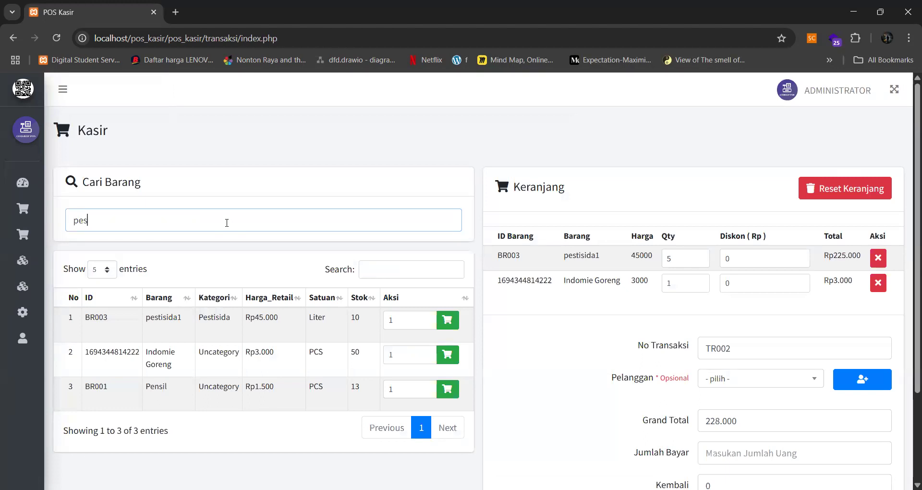
type("tisi")
key("Return")
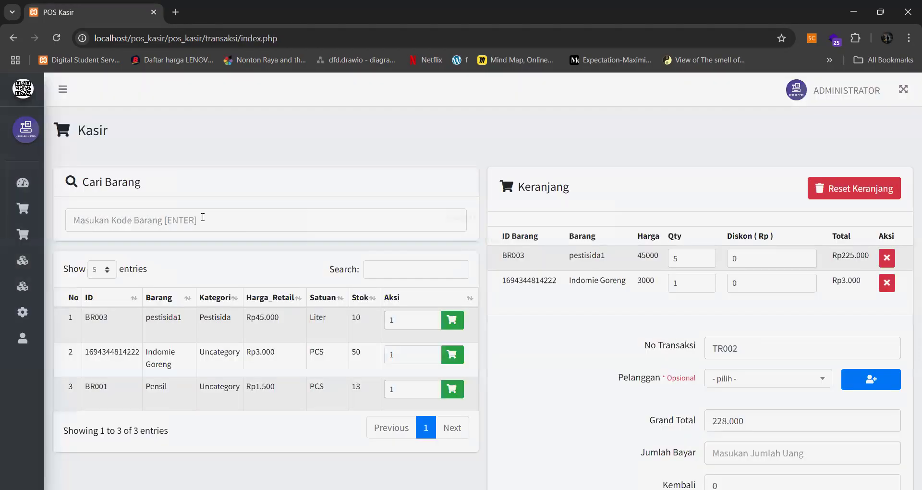
left_click(202, 217)
type("BR003")
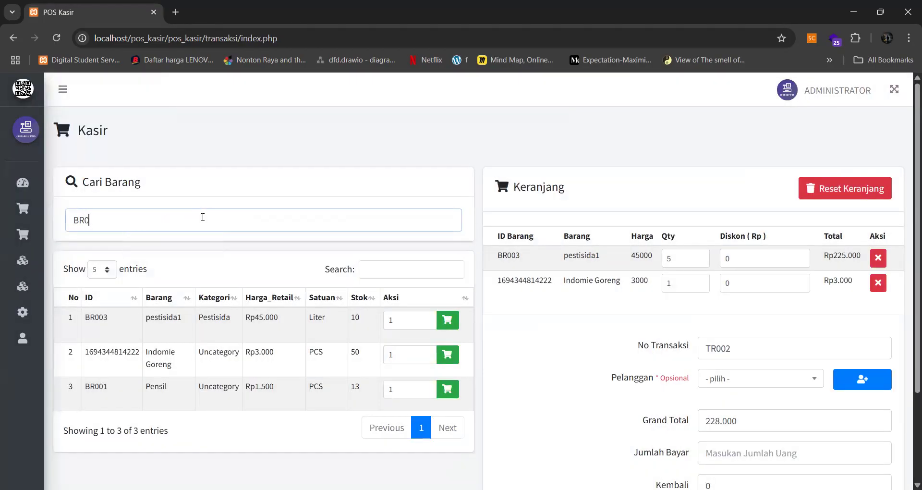
key("Return")
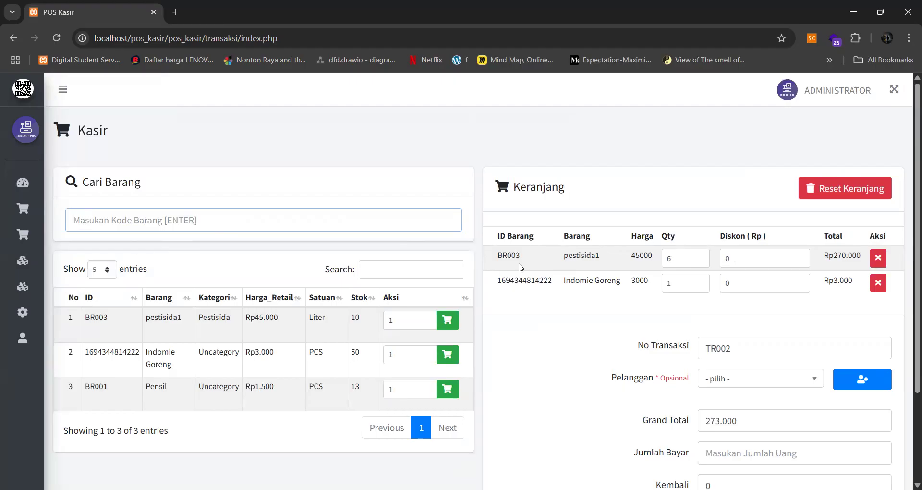
- Filter the product table by searching 'indo'
scroll(438, 255, "down", 1)
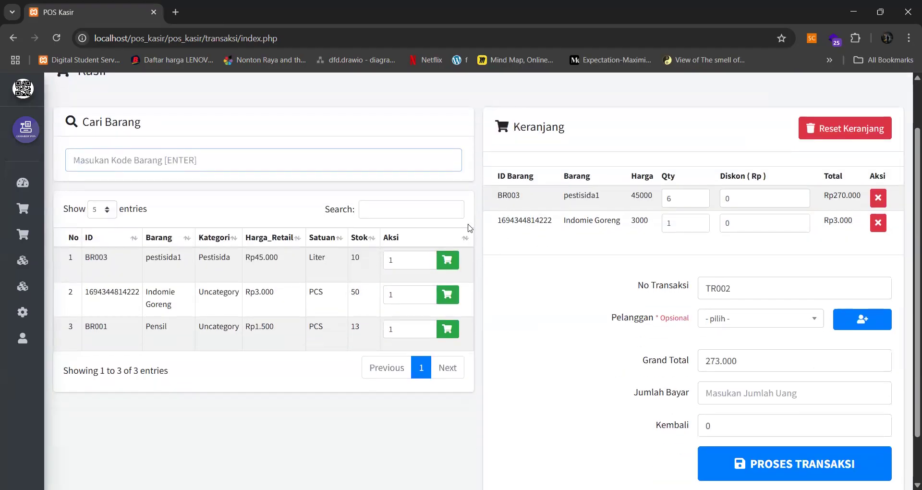
left_click(396, 211)
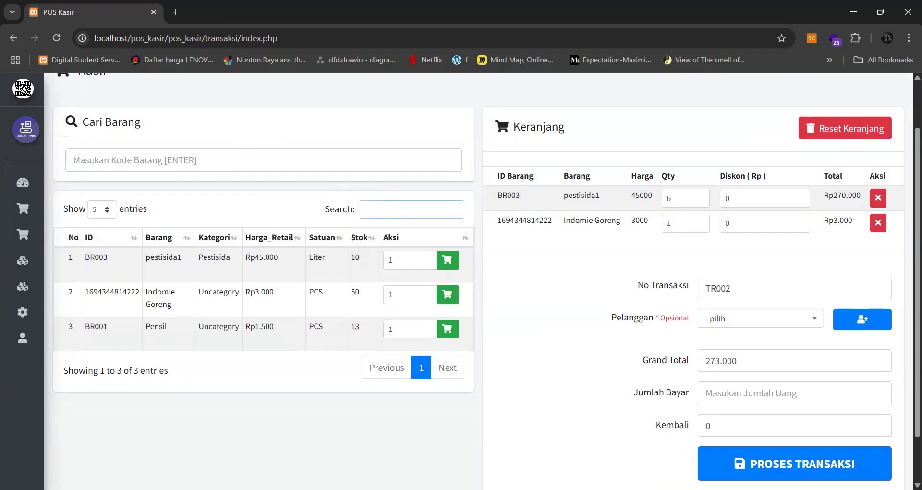
type("pes")
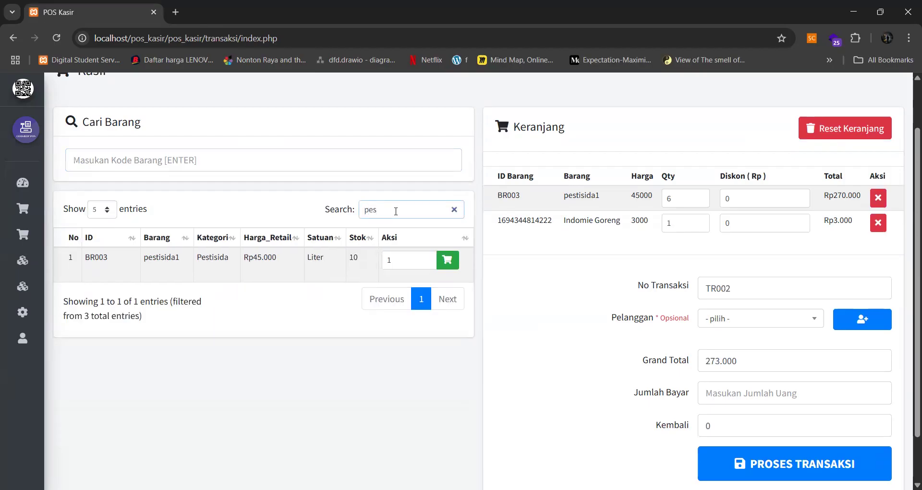
key("BackSpace")
key("BackSpace")
key("BackSpace")
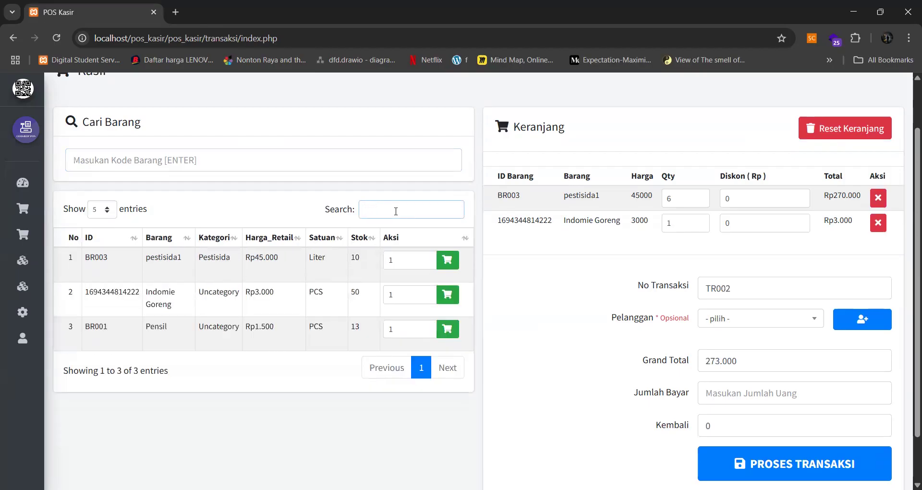
type("indo")
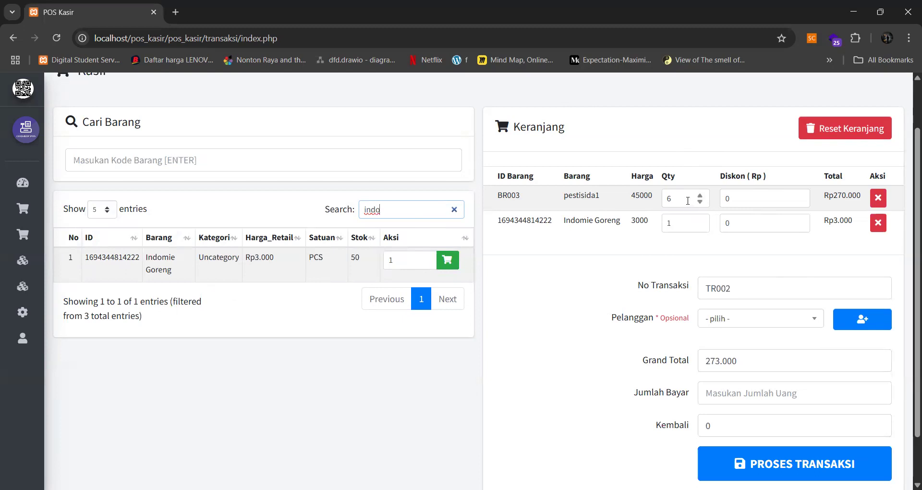
- Set Indomie Goreng's cart quantity to 6
left_click(669, 224)
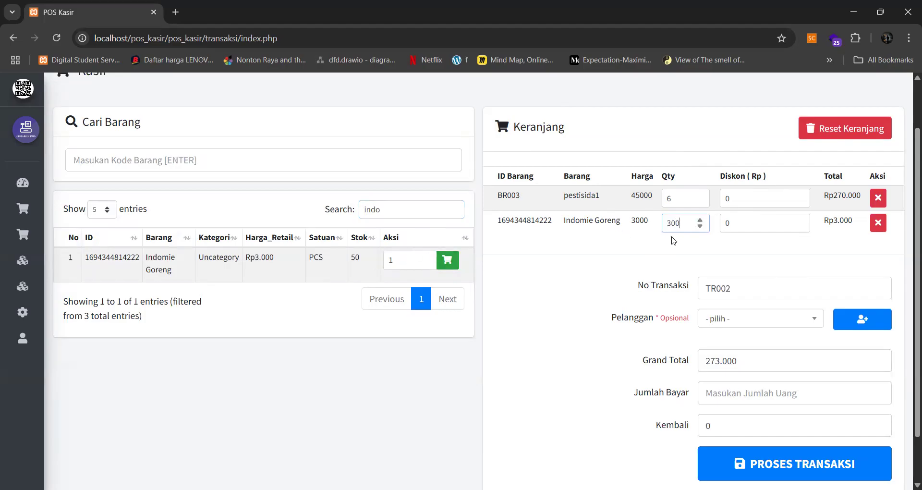
left_click(692, 207)
left_click_drag(688, 225, 662, 230)
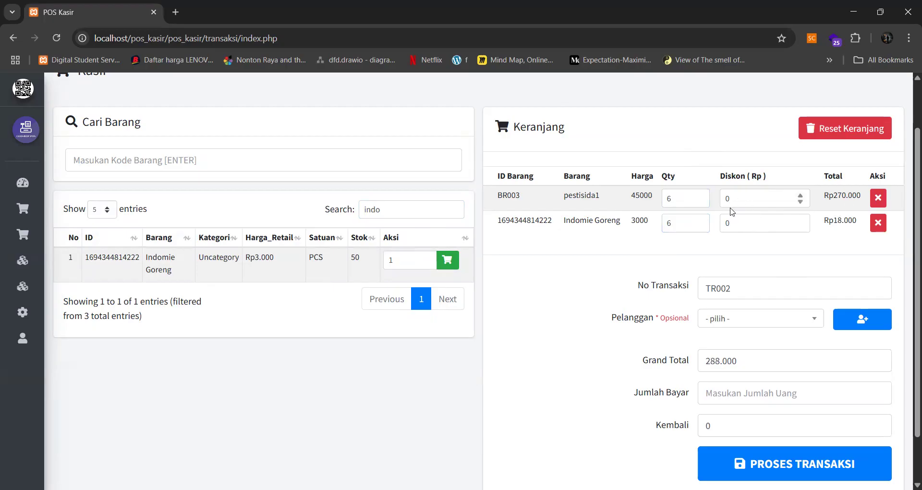
- Give pestisida1 a 3000 discount, bringing the grand total to 285.000
left_click(736, 222)
left_click_drag(736, 197, 714, 201)
type("200")
left_click(702, 201)
left_click(800, 201)
left_click(800, 200)
double_click(741, 203)
type("3000")
key("Tab")
scroll(726, 257, "down", 1)
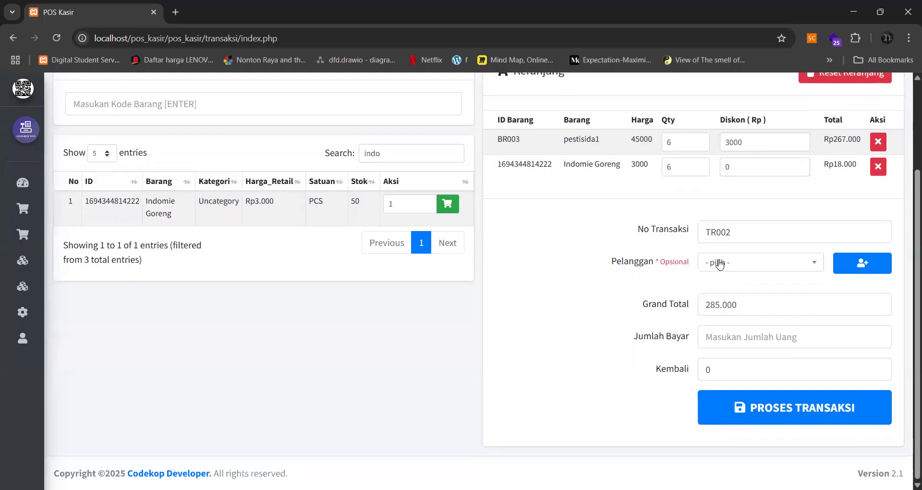
- Choose pembeli 1 as the sale's customer
left_click(722, 262)
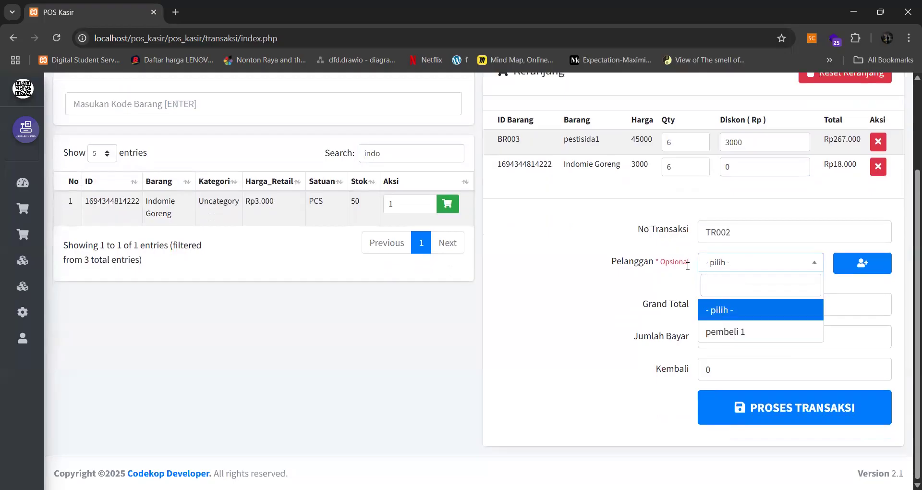
left_click(674, 279)
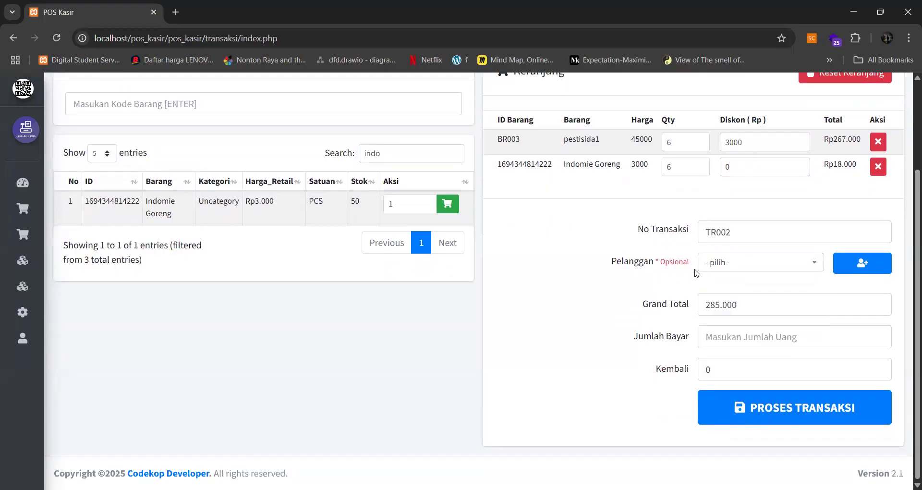
left_click(714, 262)
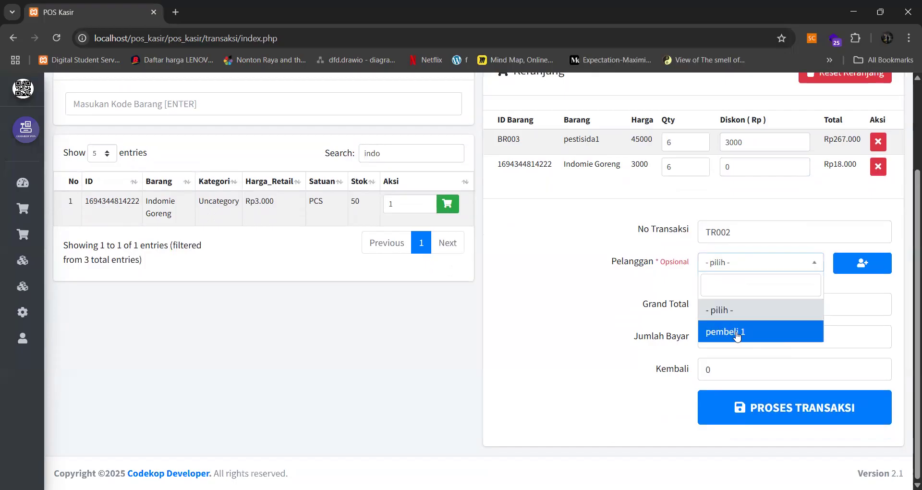
left_click(737, 332)
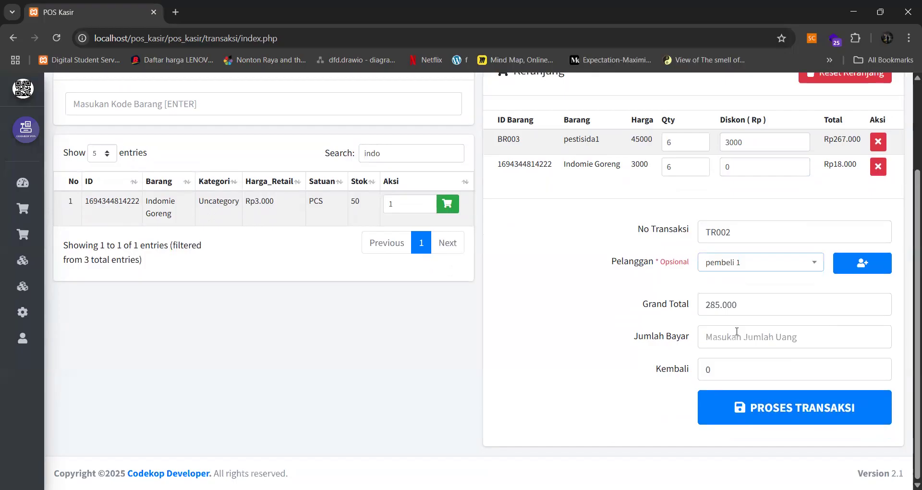
- Add a new customer named 'pembeli 2' through the add-customer form
left_click(846, 267)
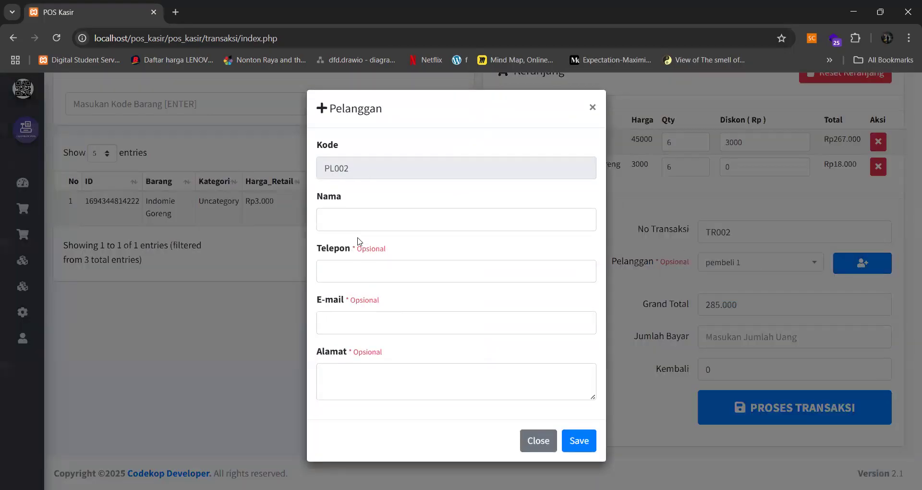
left_click(592, 106)
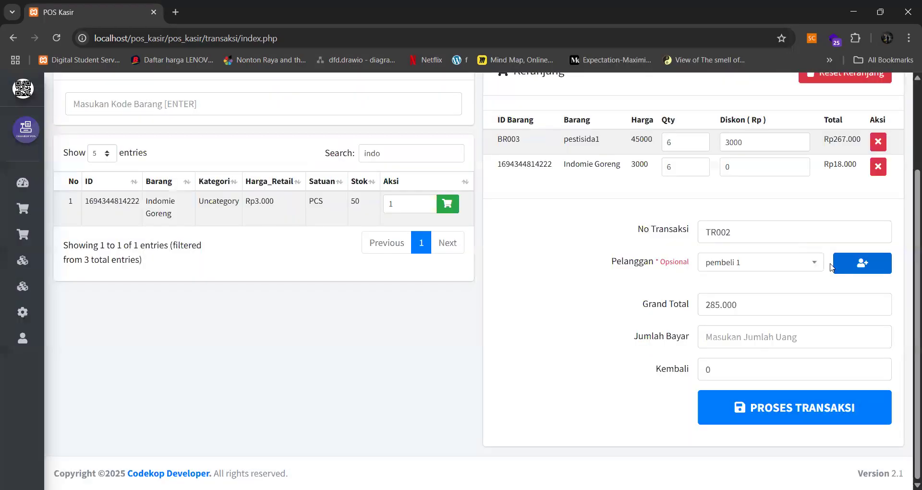
left_click(856, 271)
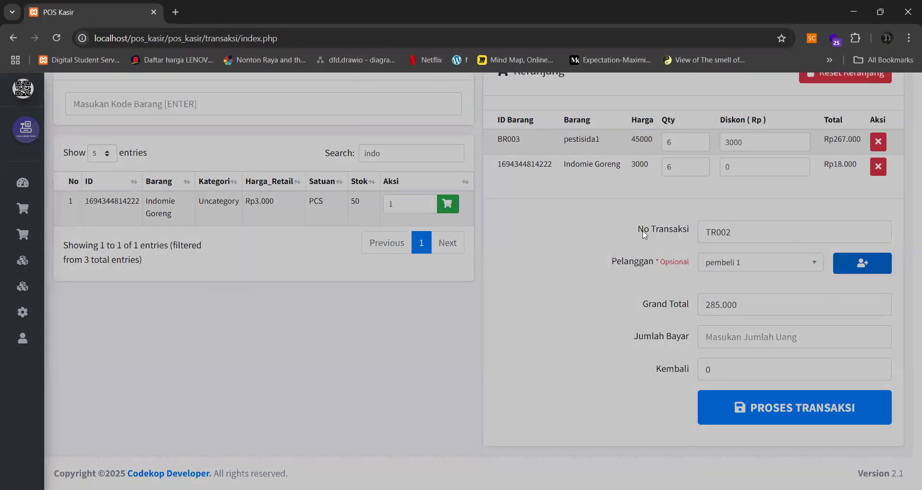
left_click(355, 216)
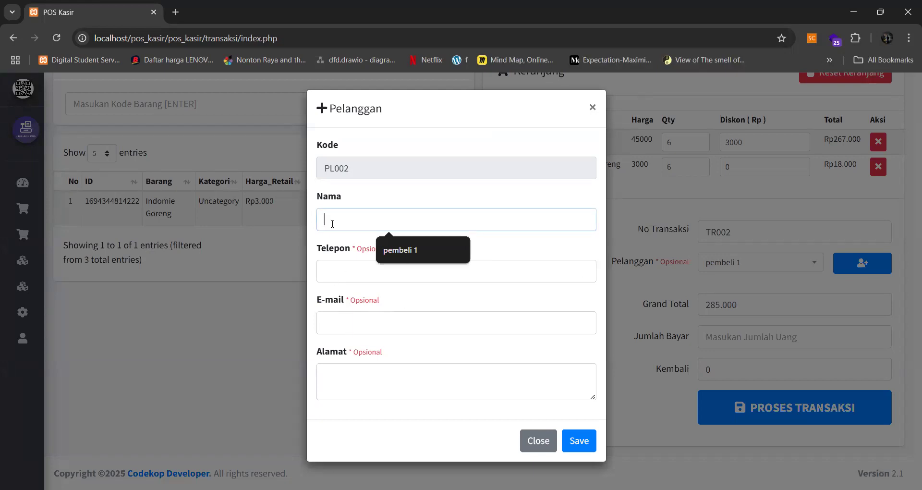
type("pembeli 2")
key("Return")
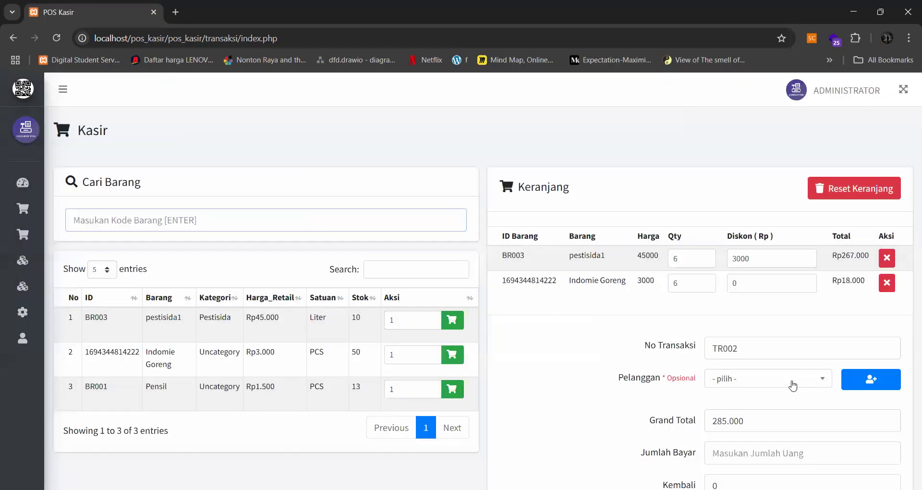
- Select pembeli2 as the customer for the sale
left_click(791, 381)
scroll(788, 384, "down", 2)
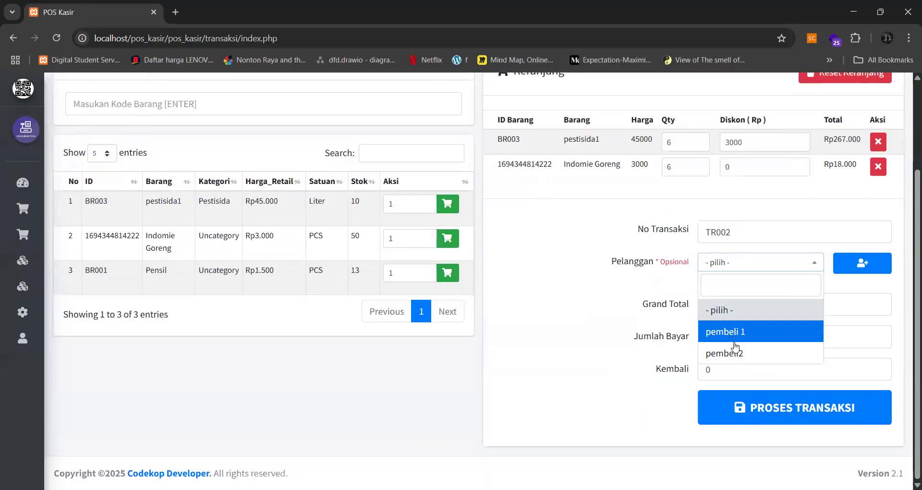
left_click(737, 347)
- Enter 300.000 as the amount paid
left_click_drag(760, 304, 695, 307)
type("300.000")
left_click(737, 359)
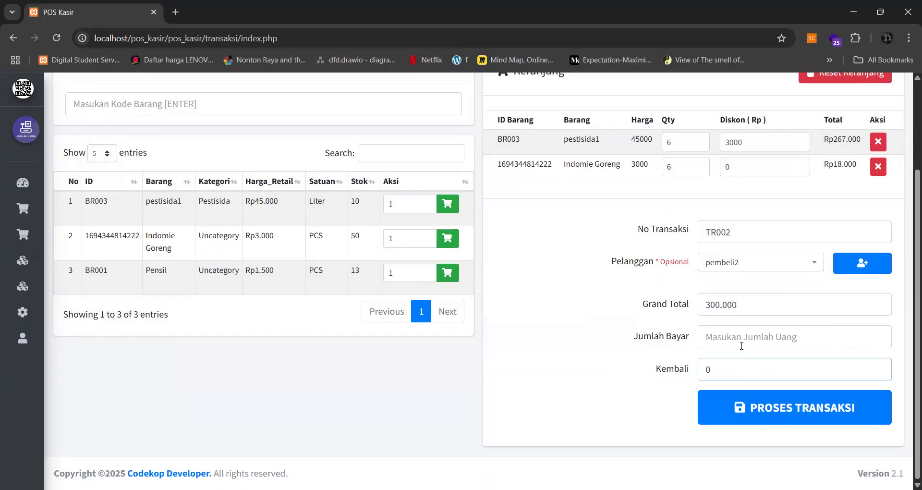
left_click_drag(758, 309, 668, 305)
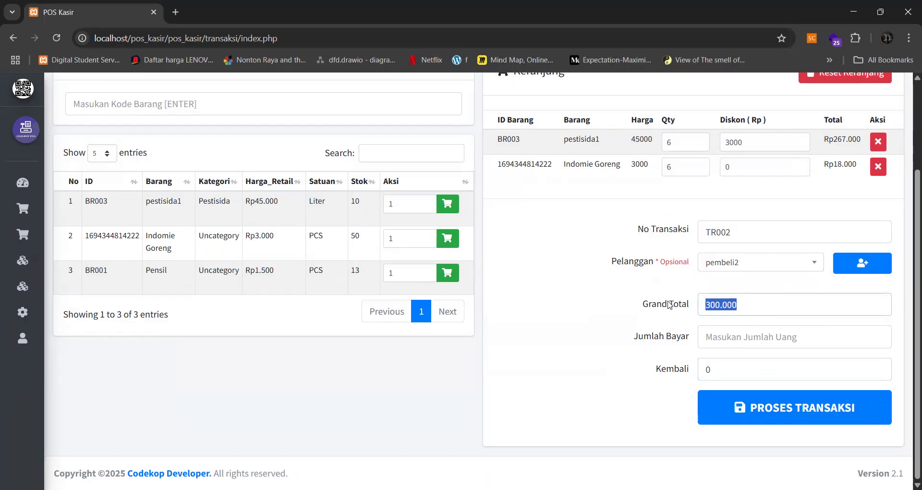
left_click(729, 346)
type("300.00")
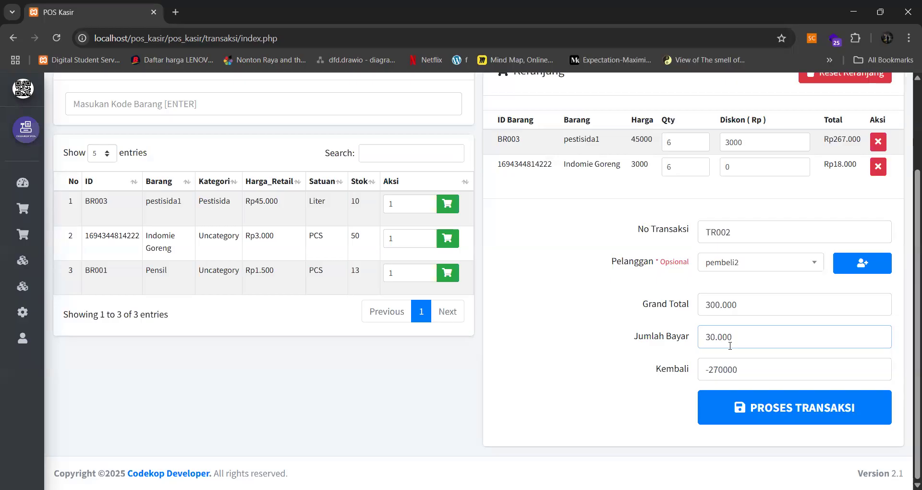
type("0")
- Remove Indomie Goreng from the cart and enter 30000 as the payment
left_click(878, 166)
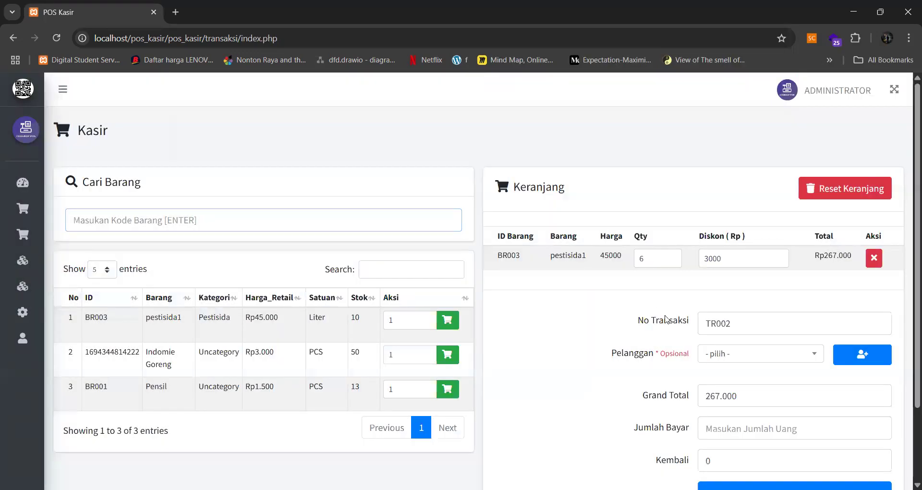
scroll(724, 341, "down", 2)
left_click(724, 341)
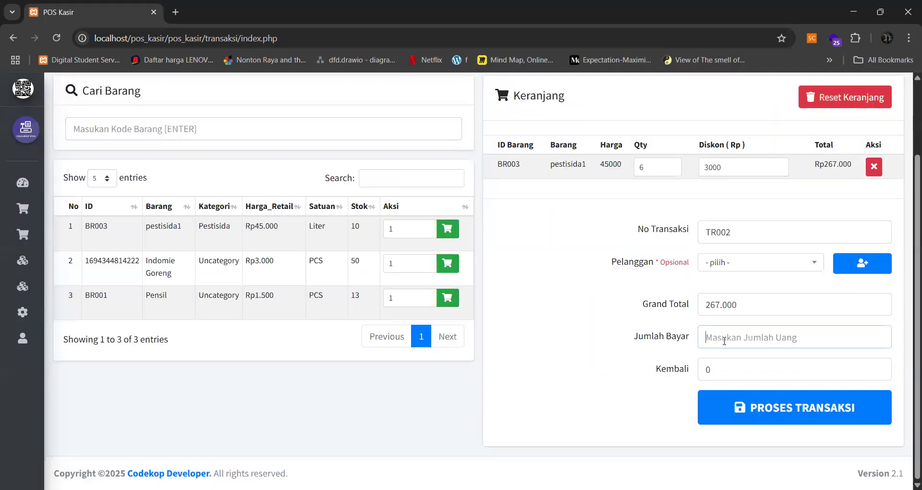
type("300000")
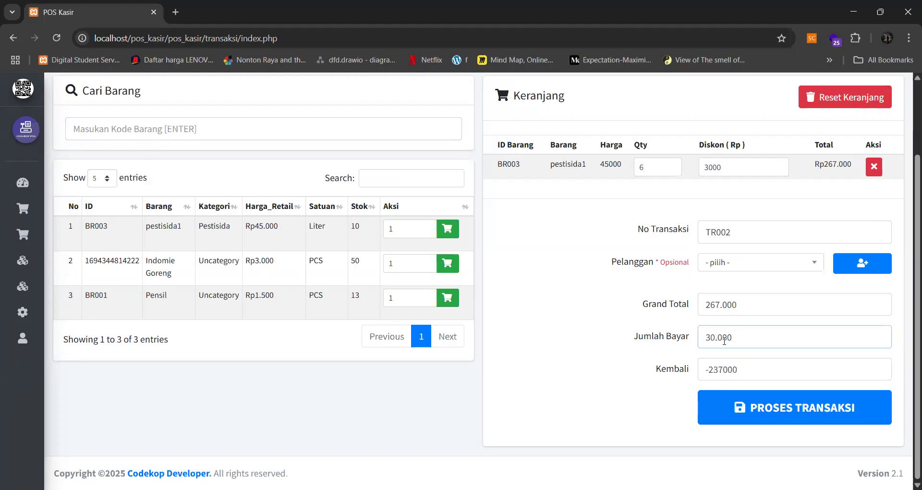
- Process transaction TR002, cancel the receipt print, and close the transaction details
left_click(772, 407)
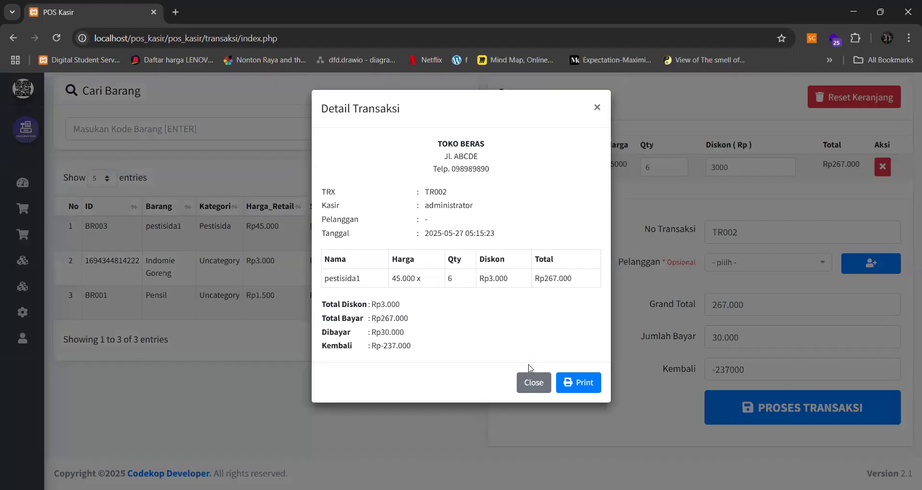
left_click(592, 382)
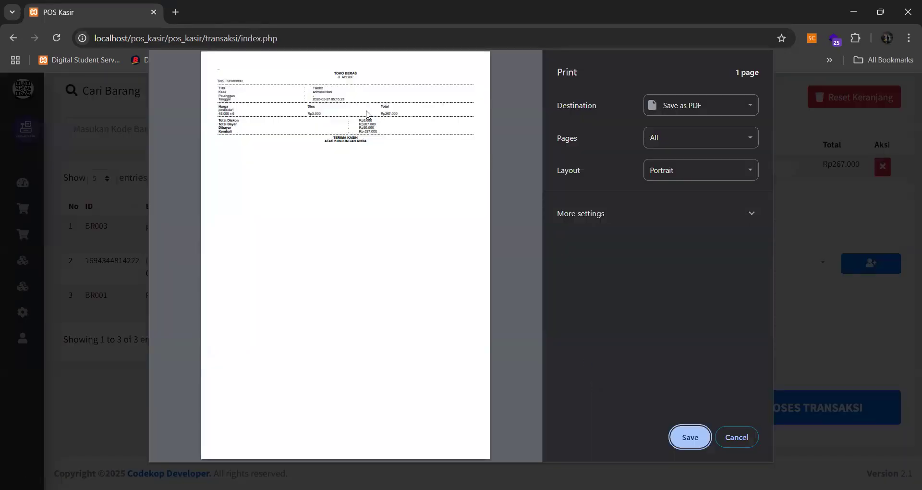
left_click(749, 436)
left_click(537, 381)
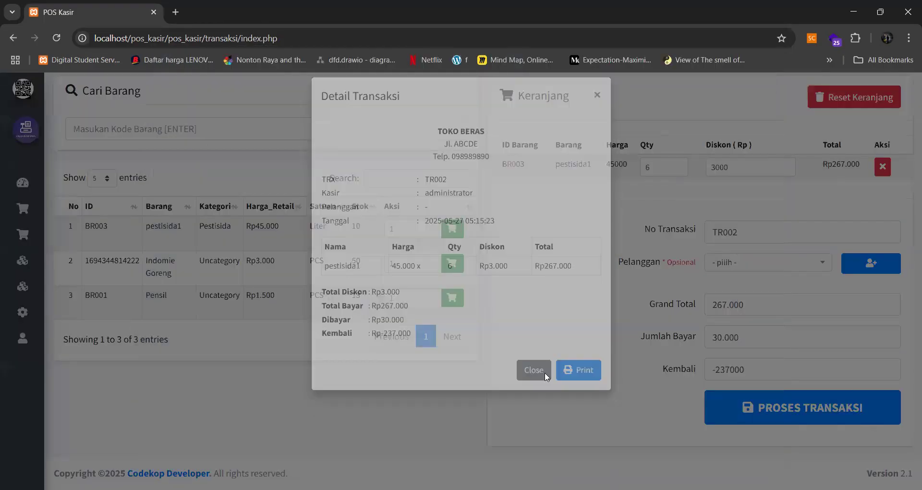
- Open the Nota Penjualan sales receipt report under Laporan
mouse_move(48, 229)
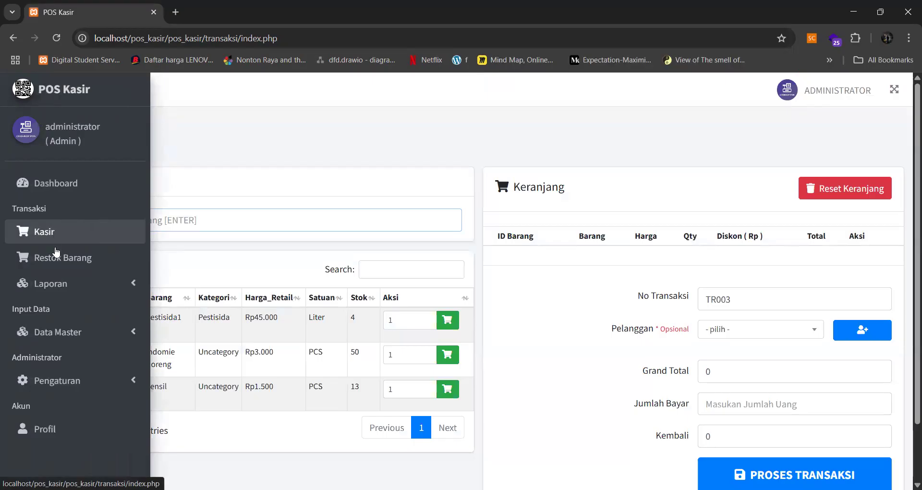
left_click(51, 285)
scroll(53, 289, "down", 1)
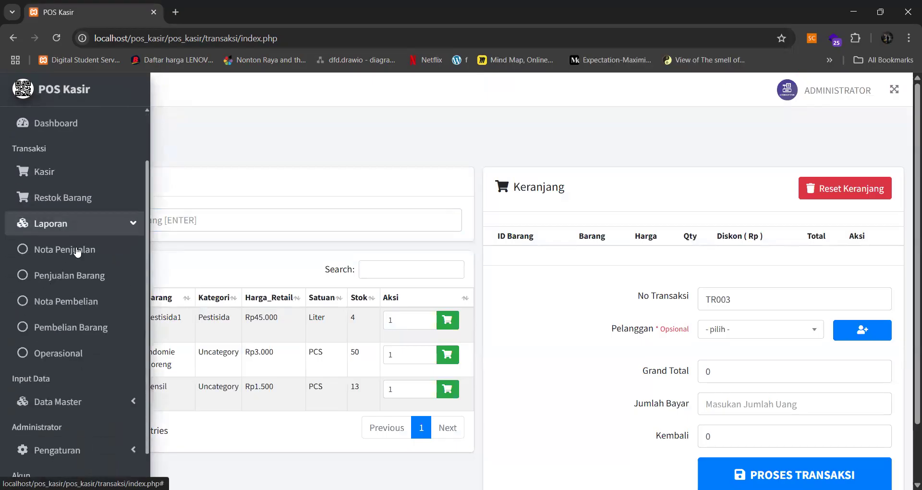
left_click(77, 251)
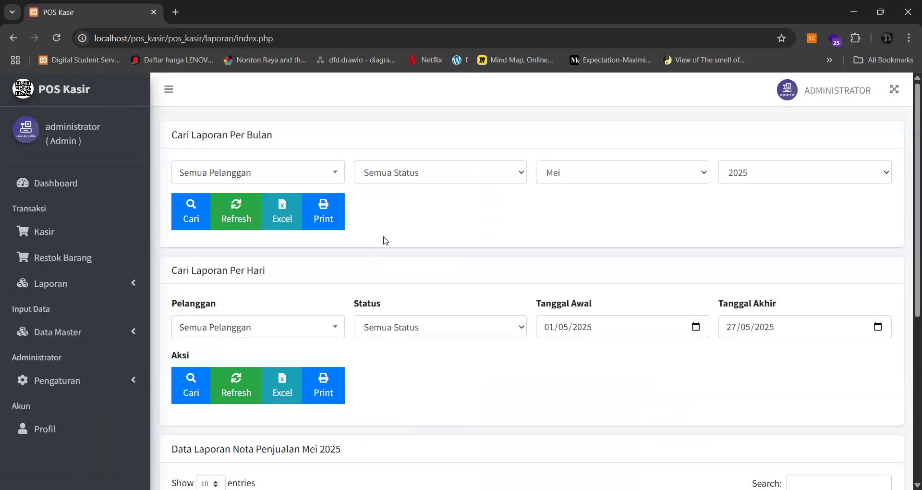
- Filter the May 2025 report by pembeli2, then reset it to show TR002 and TR001
left_click(335, 173)
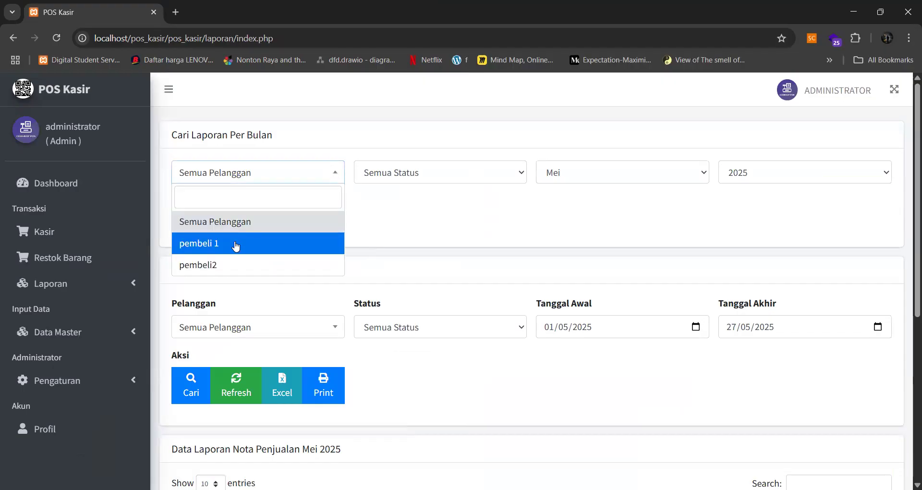
left_click(235, 243)
left_click(336, 175)
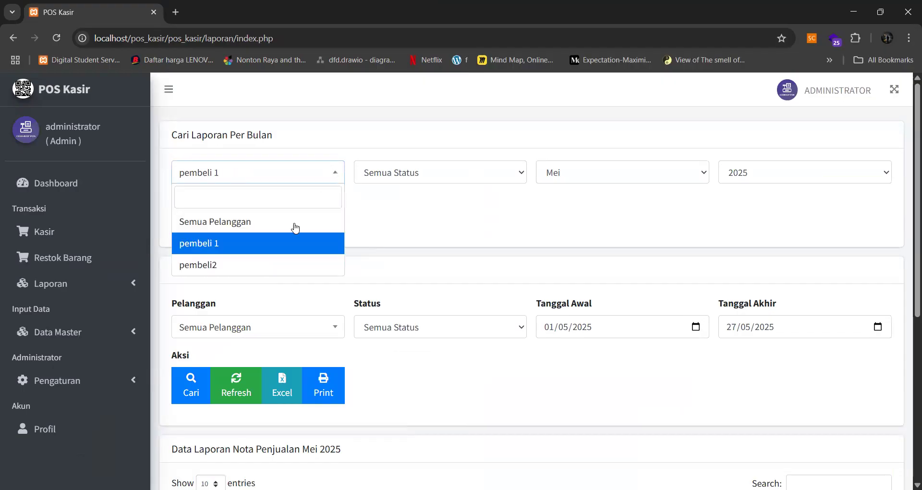
left_click(253, 266)
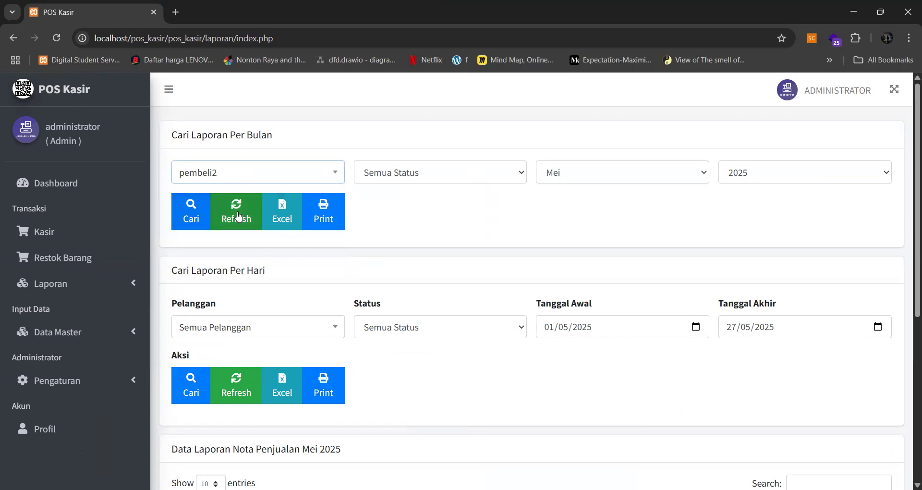
left_click(191, 215)
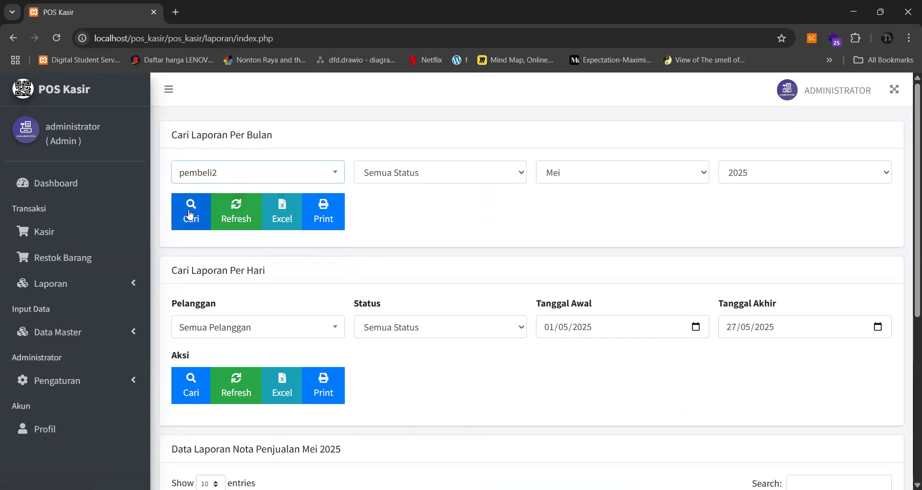
left_click(240, 228)
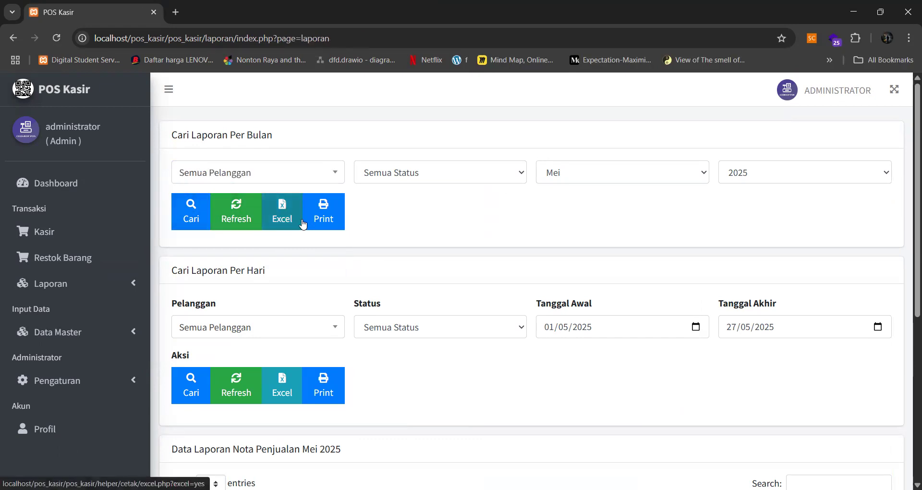
scroll(413, 210, "down", 4)
scroll(430, 252, "down", 1)
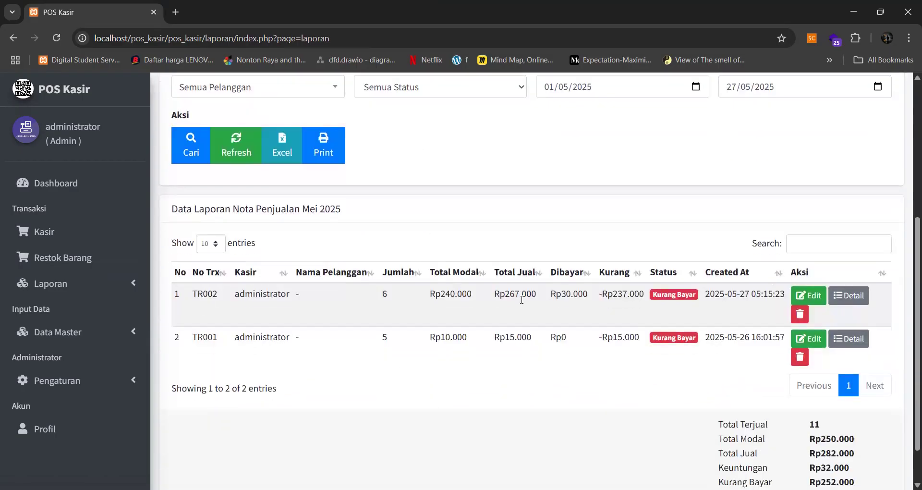
scroll(504, 307, "down", 1)
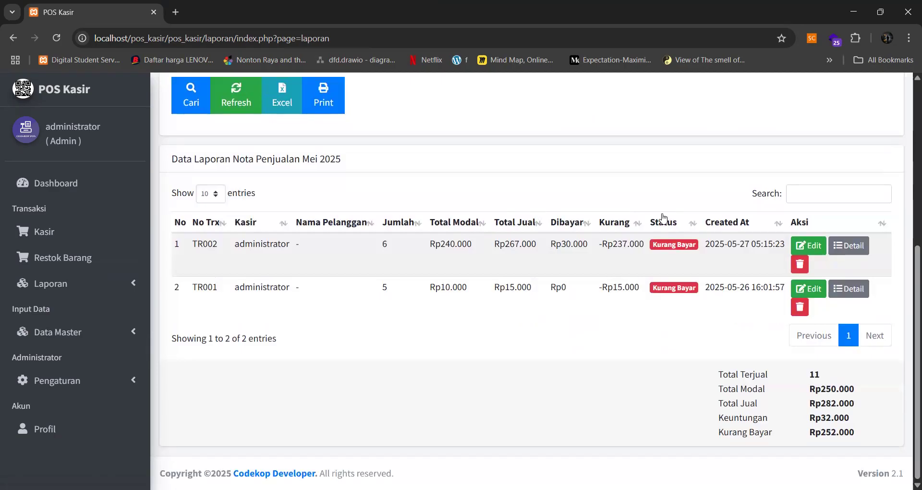
scroll(653, 292, "up", 2)
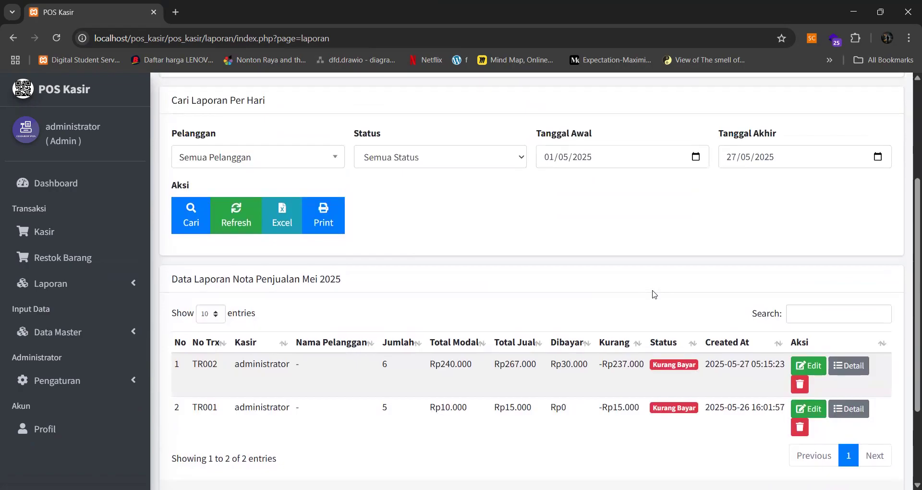
scroll(654, 293, "down", 3)
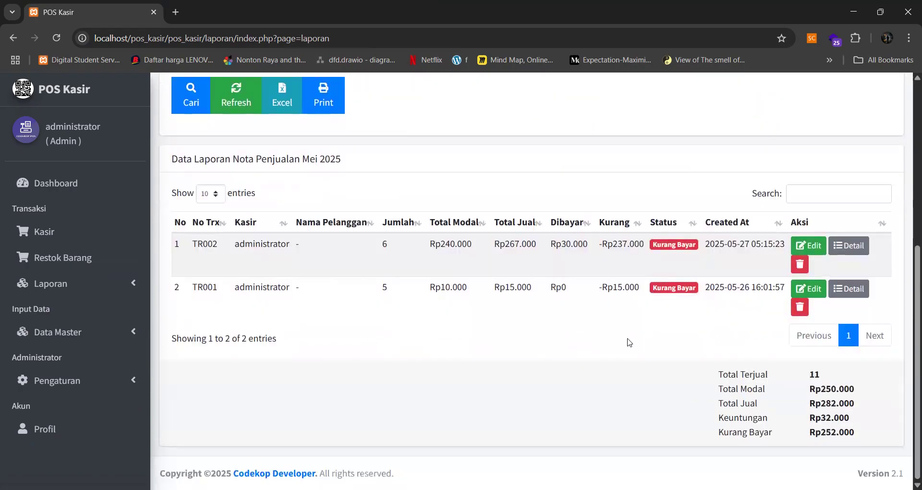
scroll(571, 274, "up", 3)
scroll(571, 274, "up", 3)
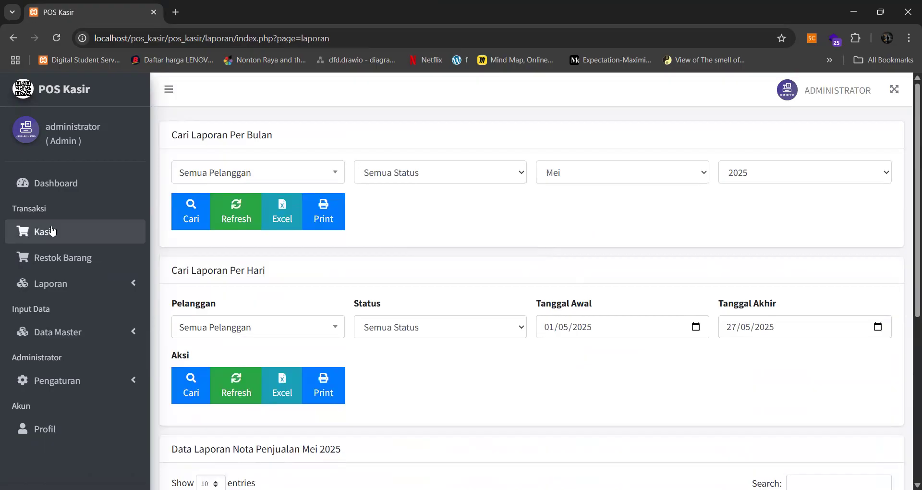
- Open the per-item sales report and search it for May 2025
left_click(73, 337)
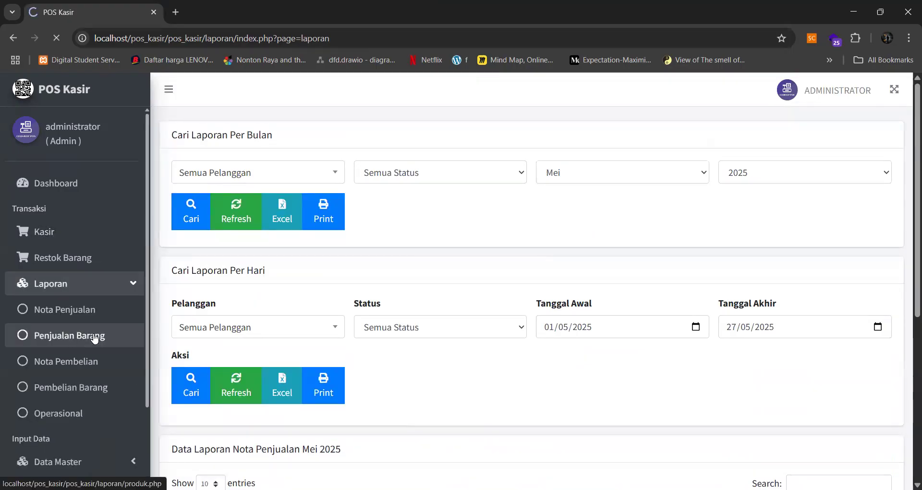
scroll(552, 237, "down", 3)
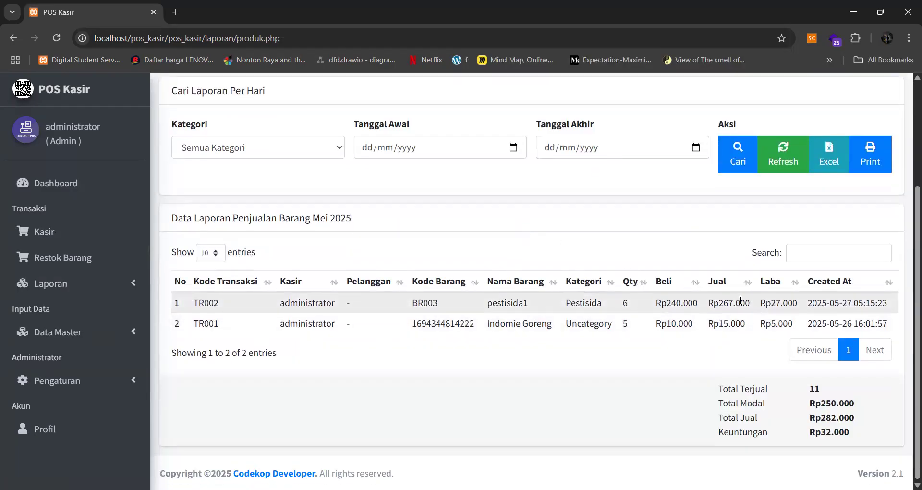
left_click(90, 288)
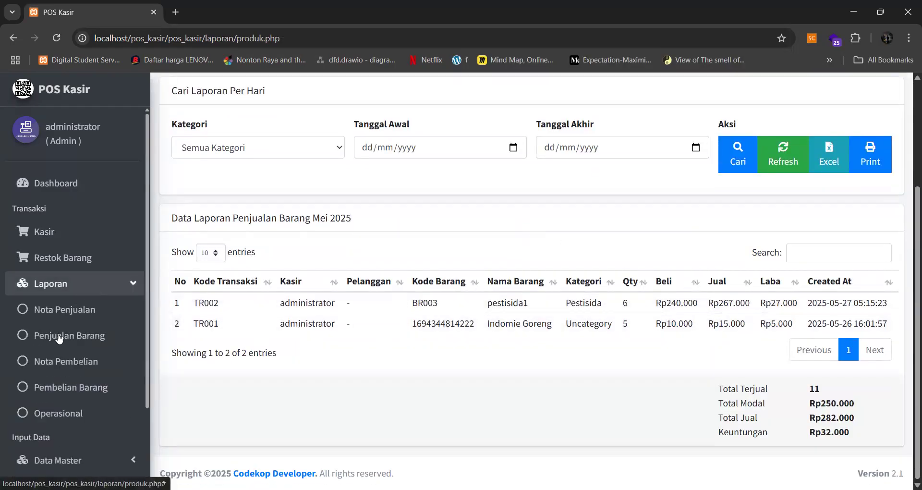
scroll(547, 254, "up", 3)
scroll(552, 249, "down", 3)
scroll(496, 247, "up", 3)
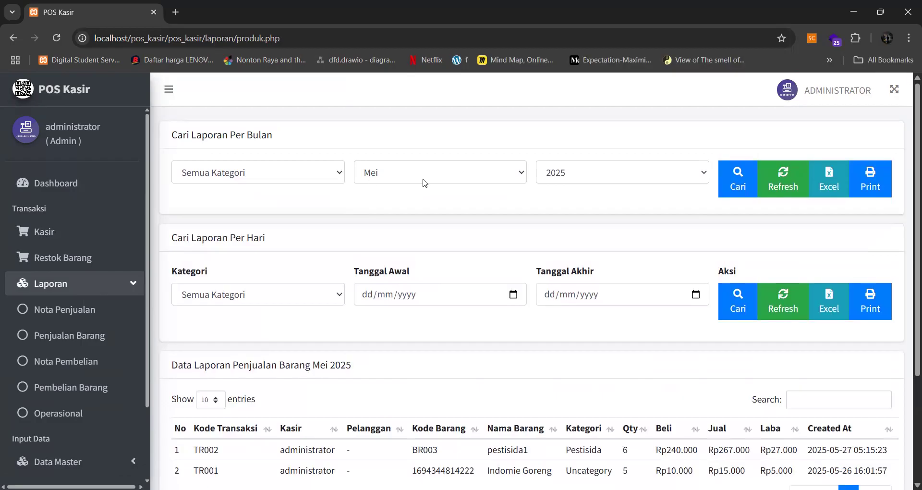
left_click(783, 182)
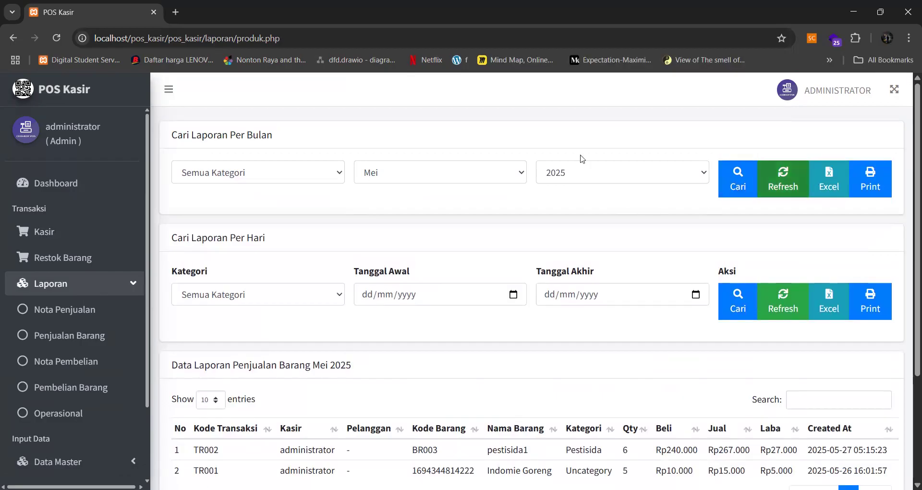
left_click(741, 178)
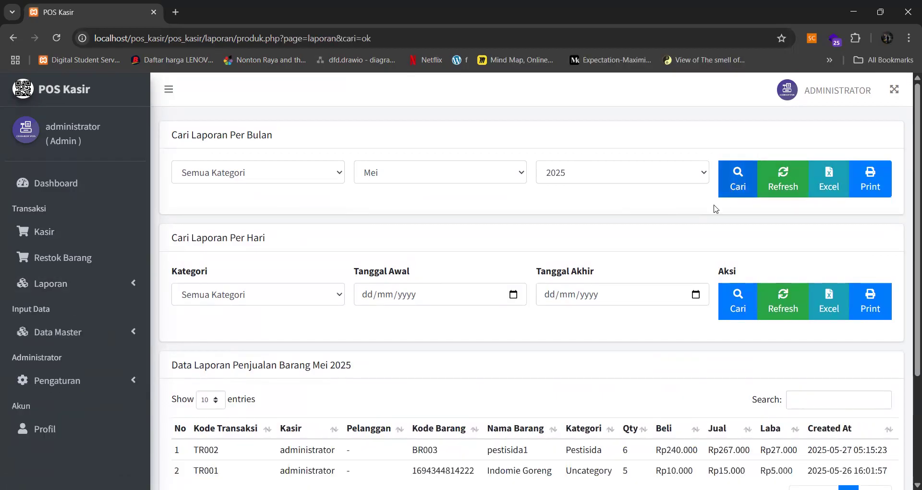
scroll(716, 208, "down", 3)
scroll(690, 214, "up", 3)
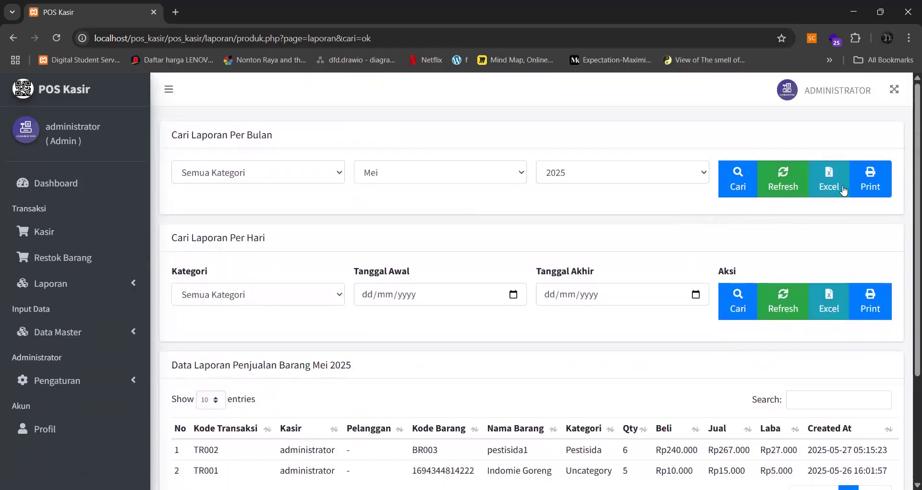
- Print the May 2025 item sales report, cancel the dialog, and return to the POS Kasir tab
left_click(866, 185)
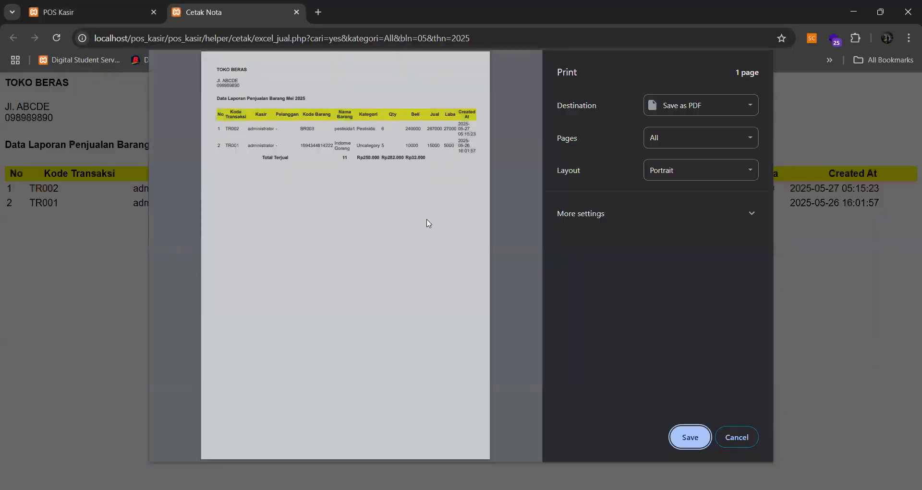
left_click(750, 436)
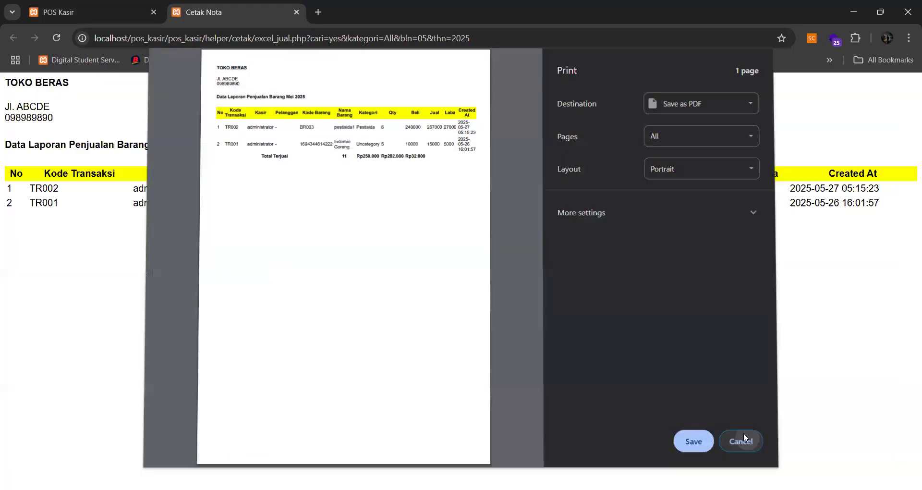
left_click(94, 10)
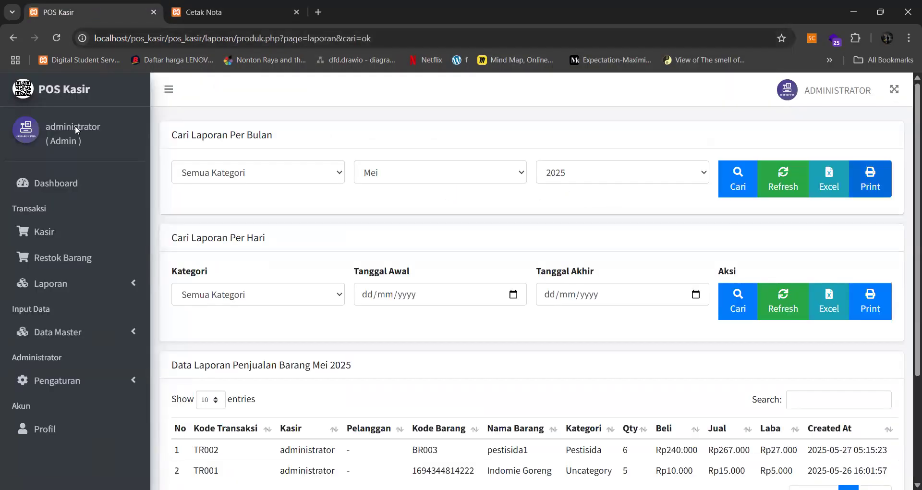
- Add pestisida1 to the restock cart with an order quantity of 60
left_click(61, 259)
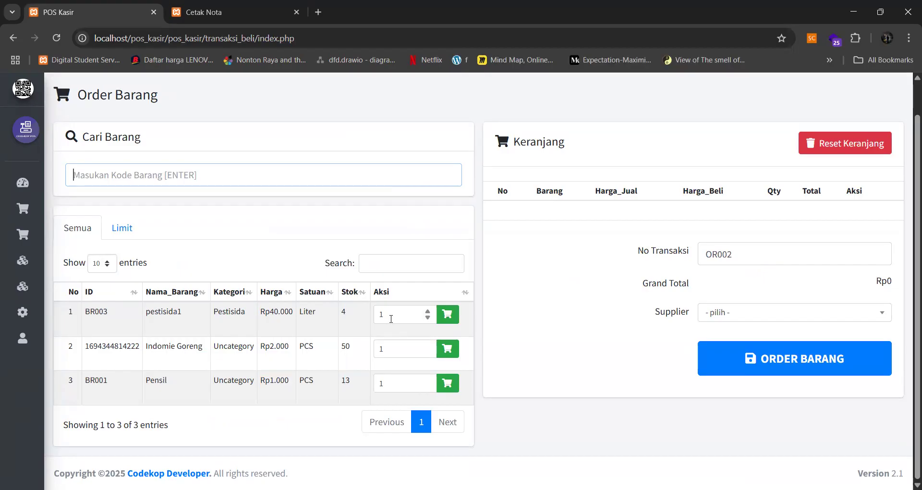
left_click(447, 315)
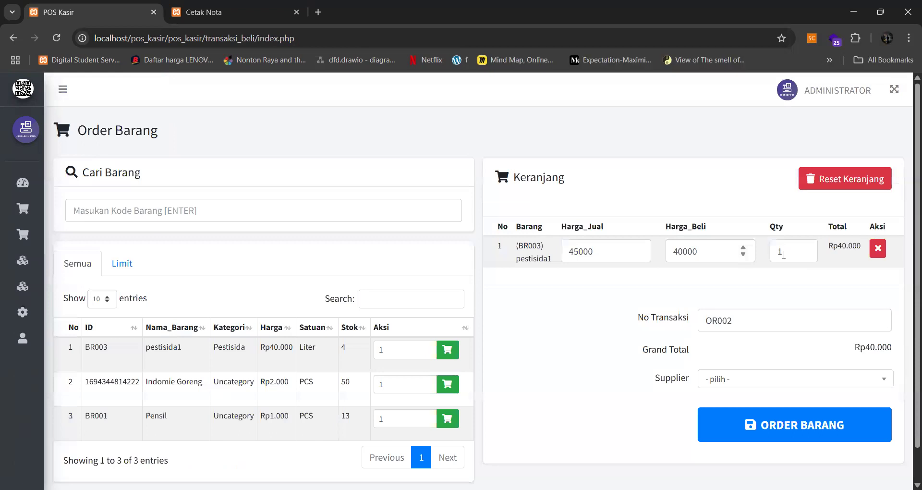
left_click_drag(783, 254, 772, 254)
type("60")
left_click(759, 280)
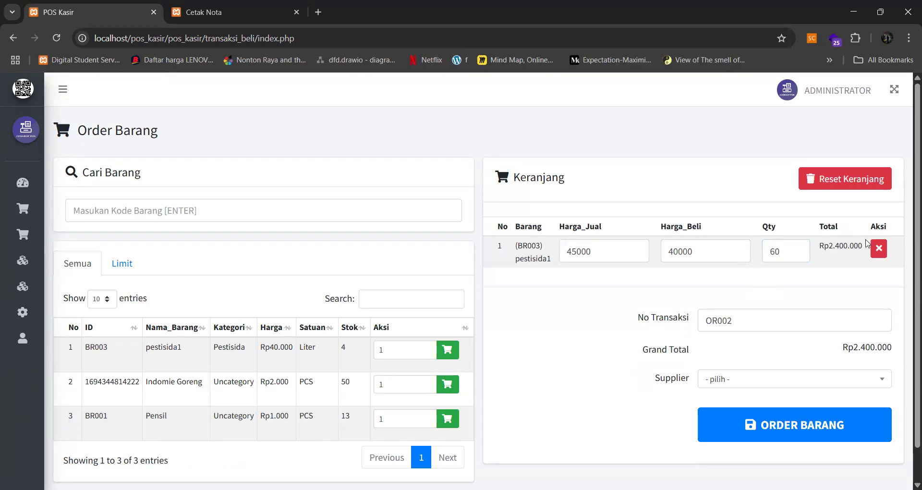
- Choose supplier pt abcde, place restock order OR002, and close the receipt
scroll(840, 255, "down", 1)
left_click(761, 345)
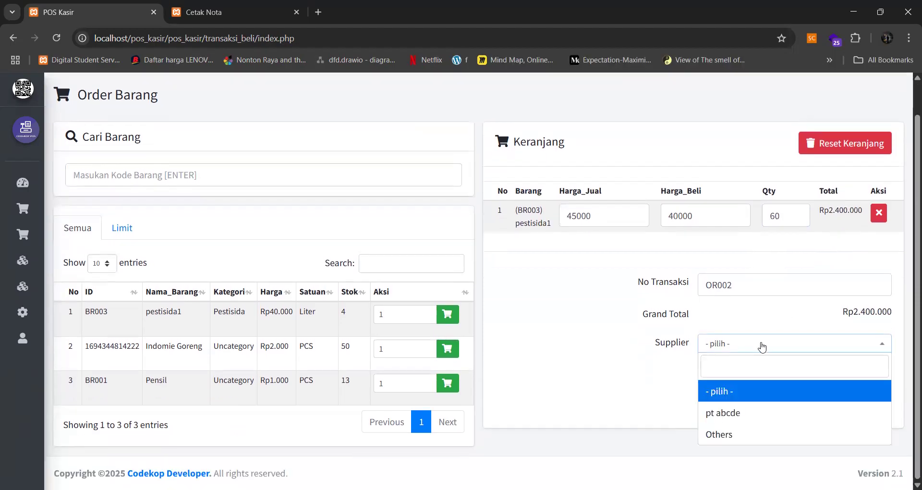
left_click(755, 414)
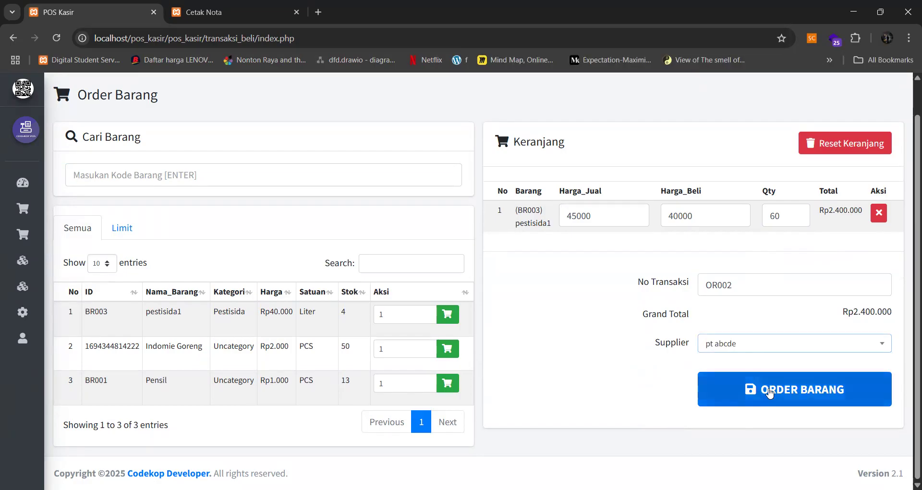
left_click(771, 390)
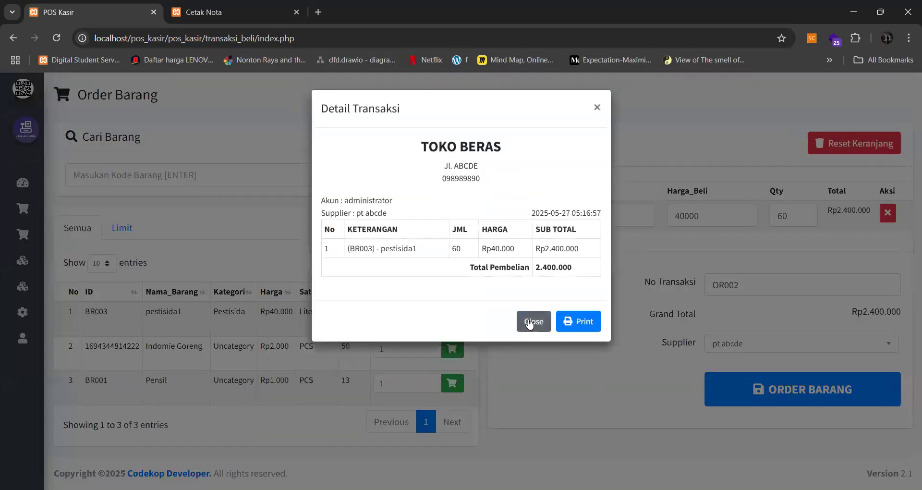
left_click(530, 321)
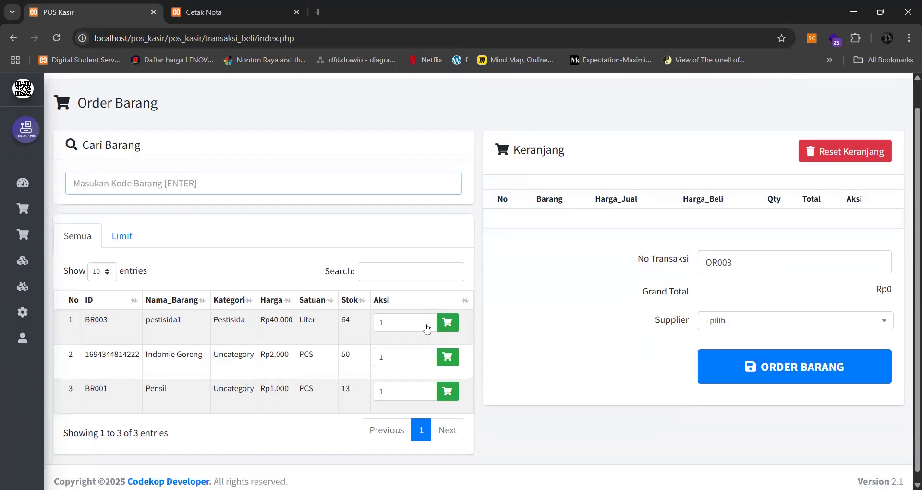
- Check pestisida1's updated stock of 64, then expand the Laporan menu down to Pembelian Barang
left_click_drag(348, 313, 340, 315)
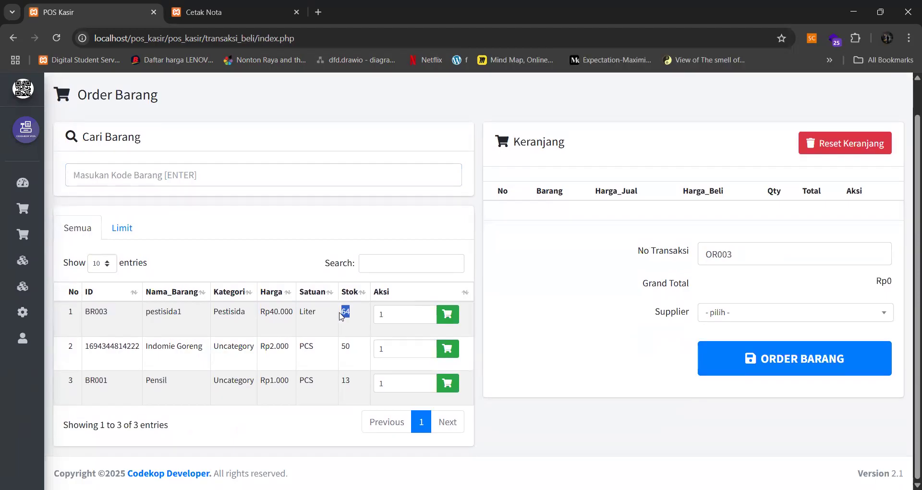
mouse_move(22, 260)
left_click(43, 285)
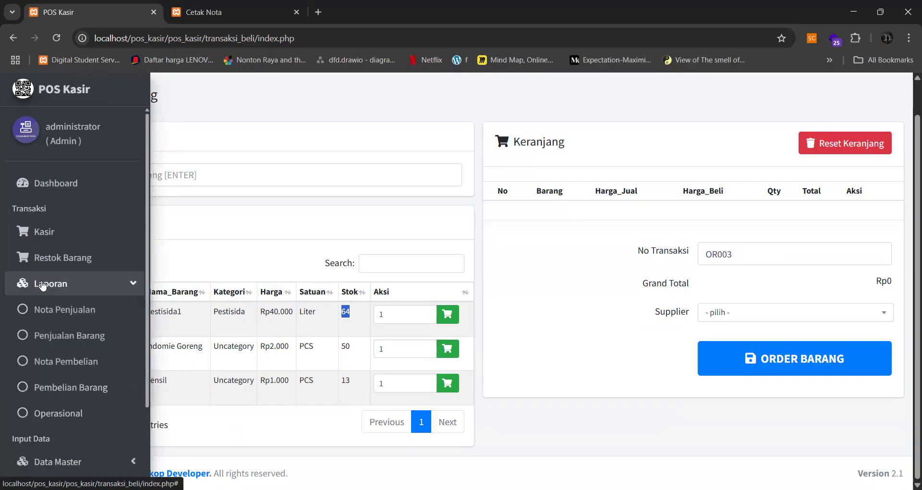
scroll(66, 351, "down", 2)
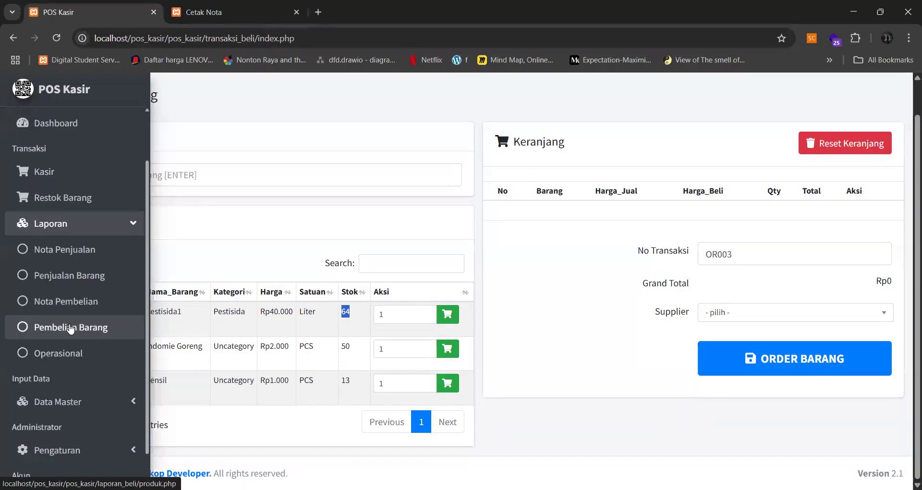
- Open the Pembelian Barang report and search the monthly purchases for Mei 2025
left_click(71, 328)
scroll(377, 274, "down", 2)
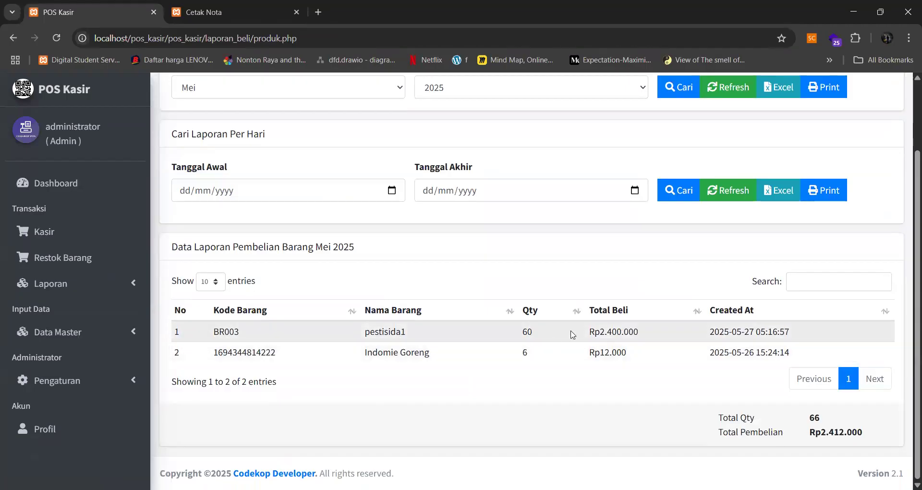
scroll(591, 332, "up", 2)
scroll(607, 327, "down", 2)
scroll(749, 254, "up", 2)
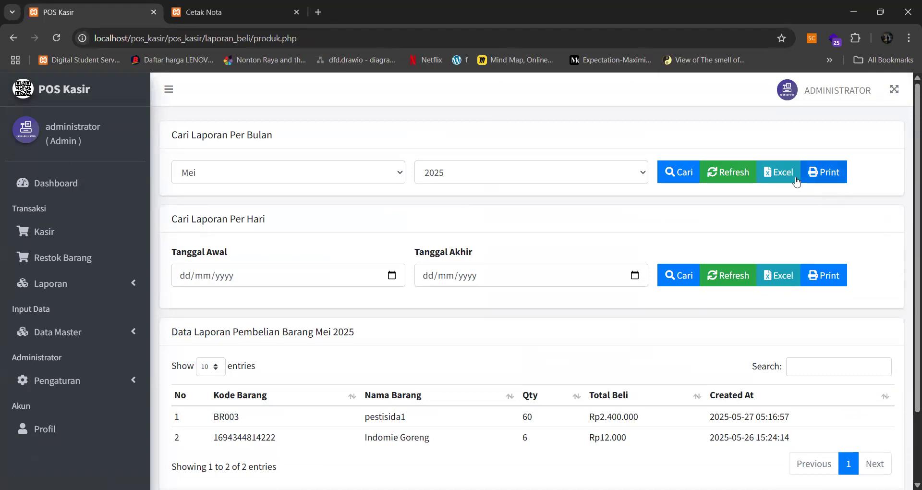
left_click(679, 177)
- Open the printable May 2025 purchase report, cancel printing, and return to the POS Kasir dashboard
left_click(824, 172)
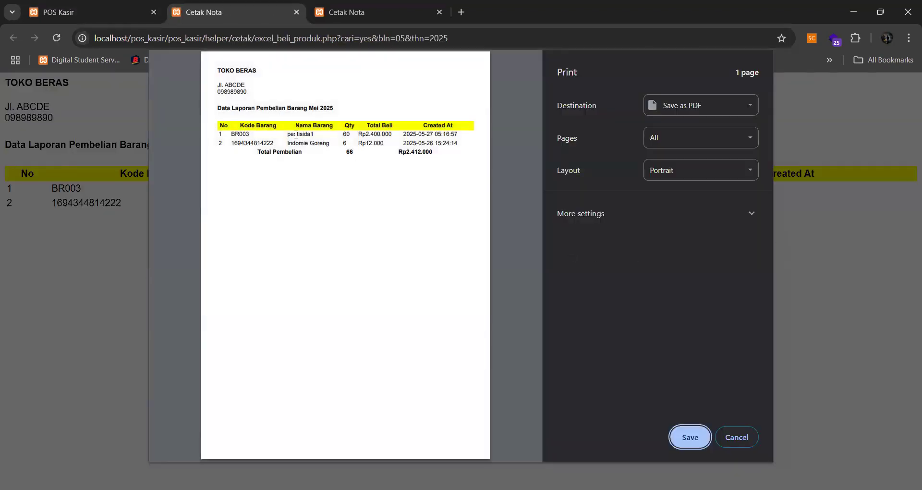
key("Escape")
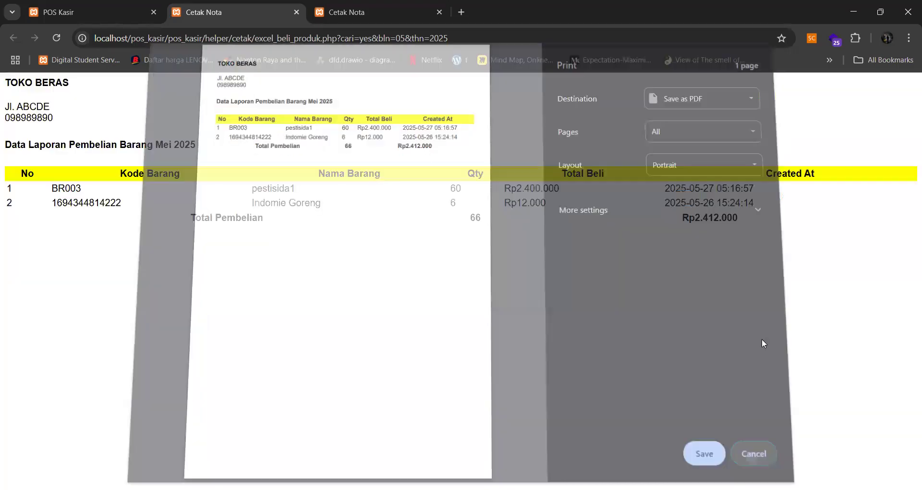
left_click(85, 14)
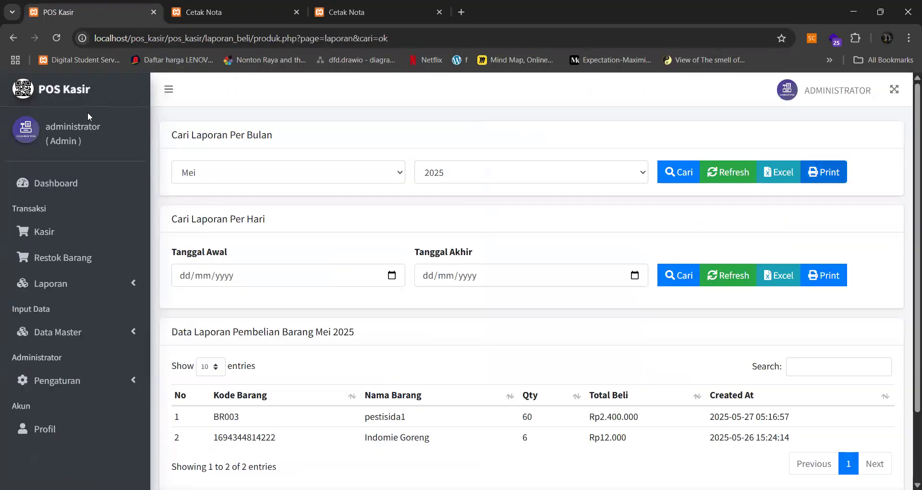
left_click(77, 183)
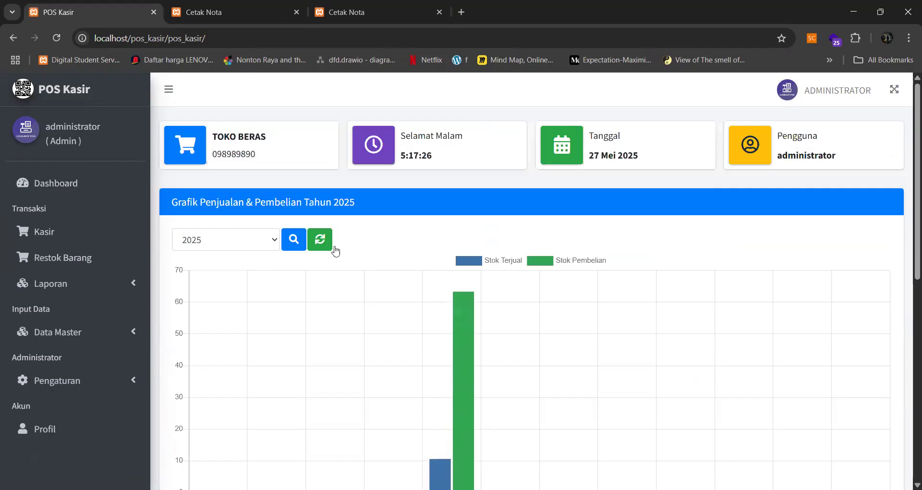
scroll(343, 249, "down", 5)
scroll(344, 249, "up", 3)
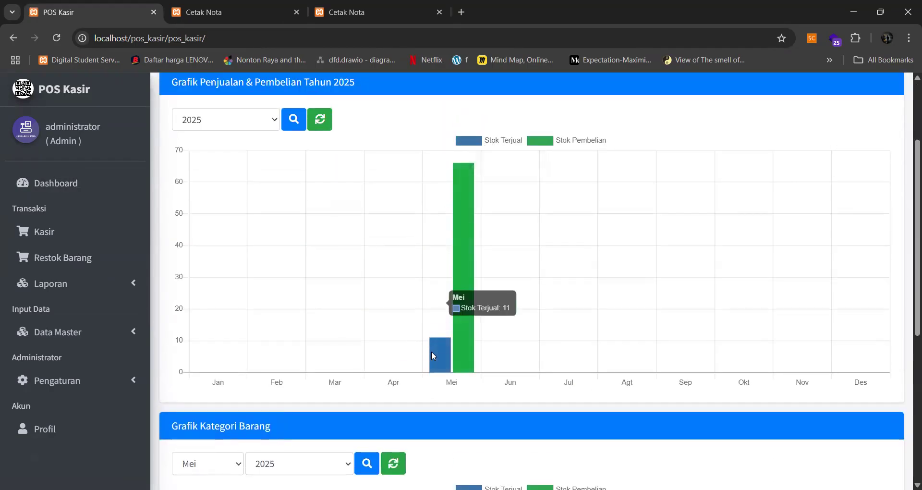
mouse_move(467, 313)
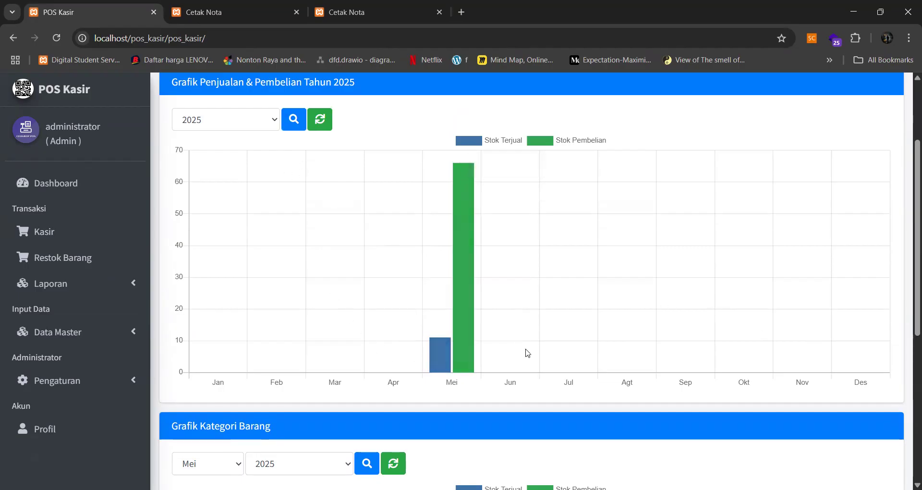
left_click(275, 117)
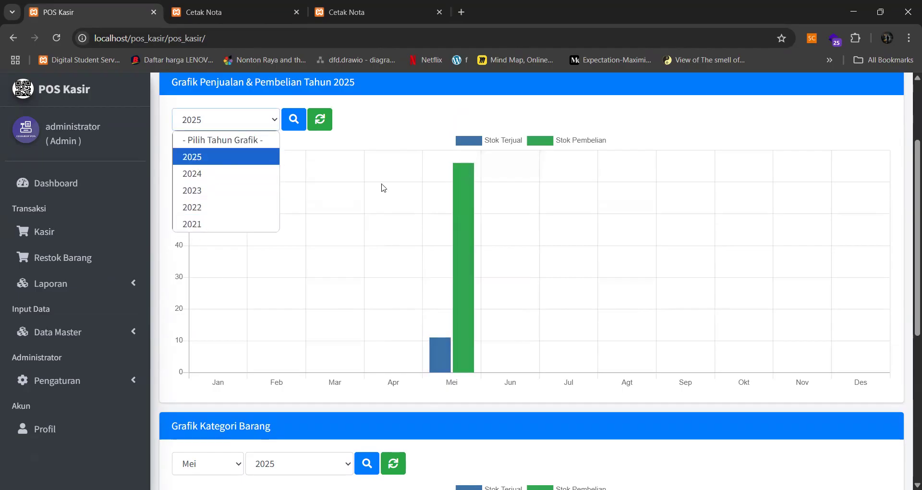
left_click(410, 166)
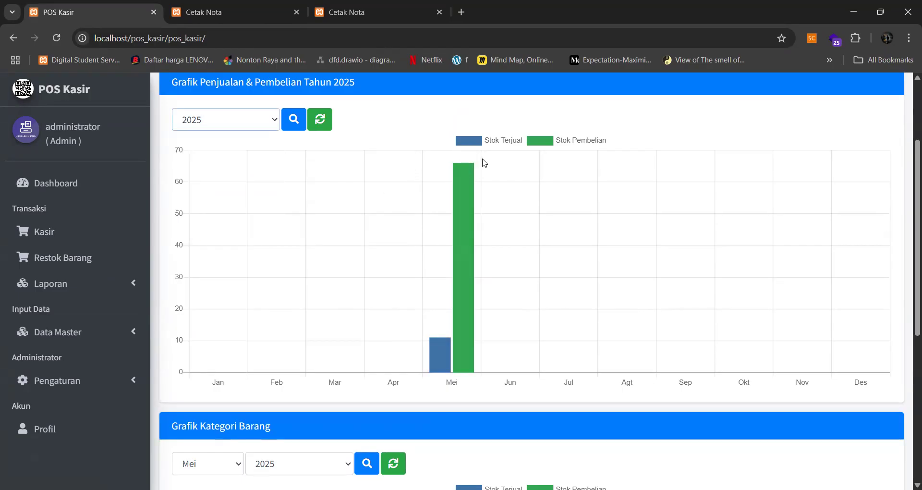
scroll(387, 210, "down", 5)
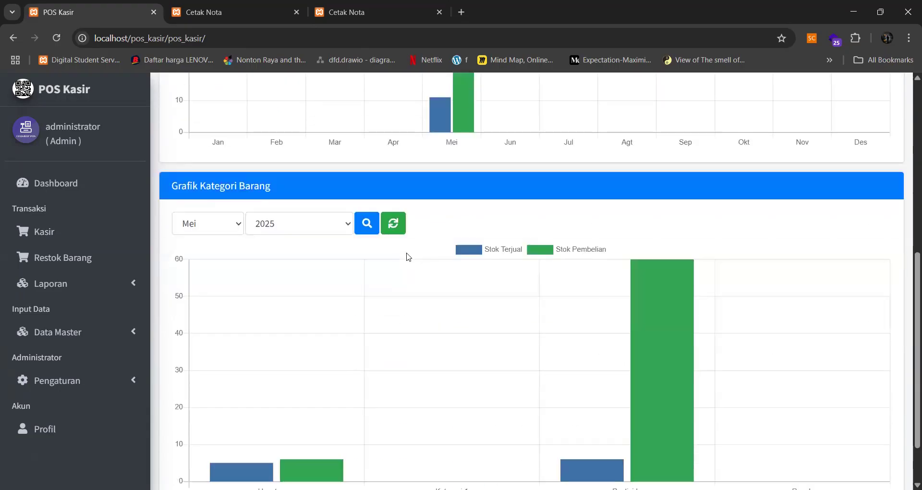
scroll(408, 256, "down", 2)
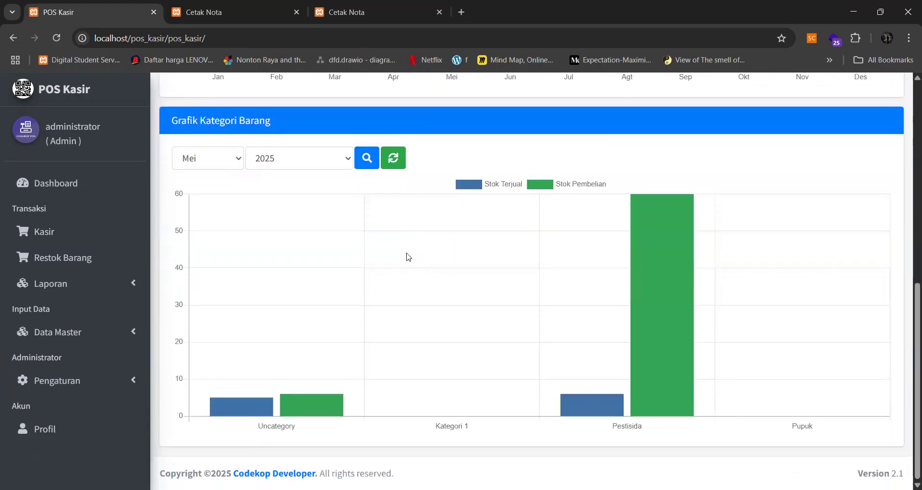
left_click(237, 162)
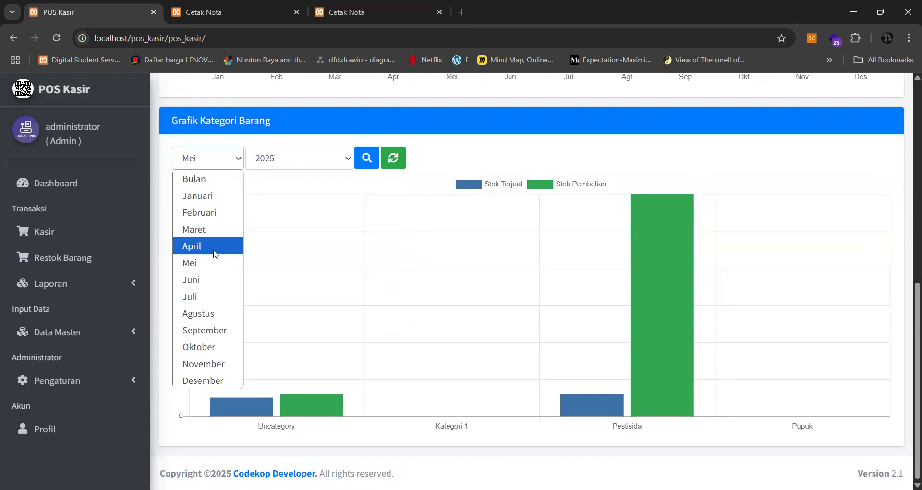
left_click(203, 267)
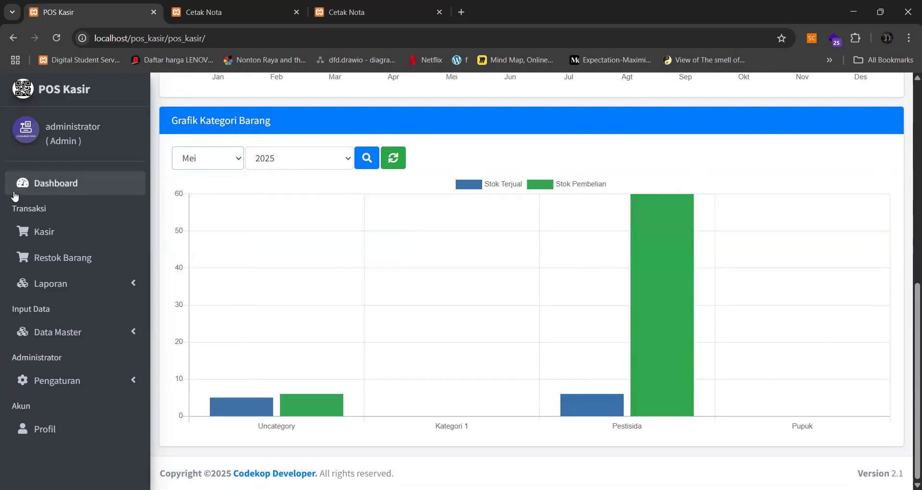
left_click(29, 182)
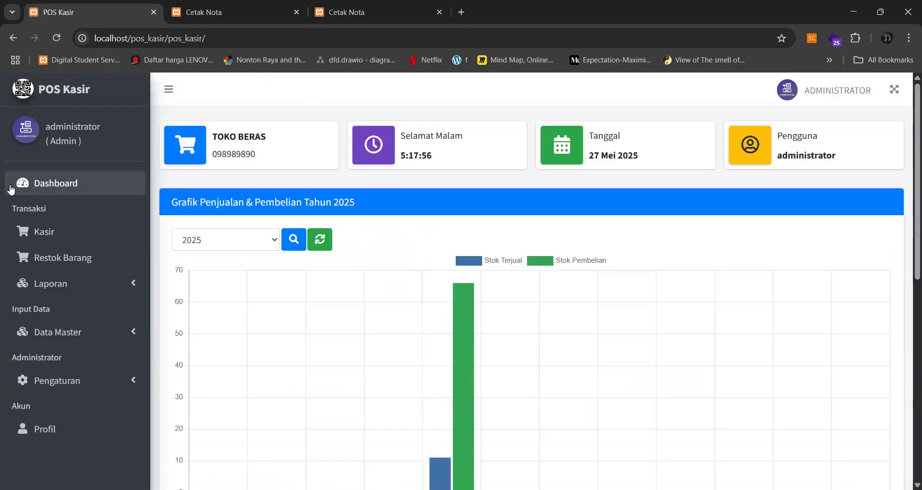